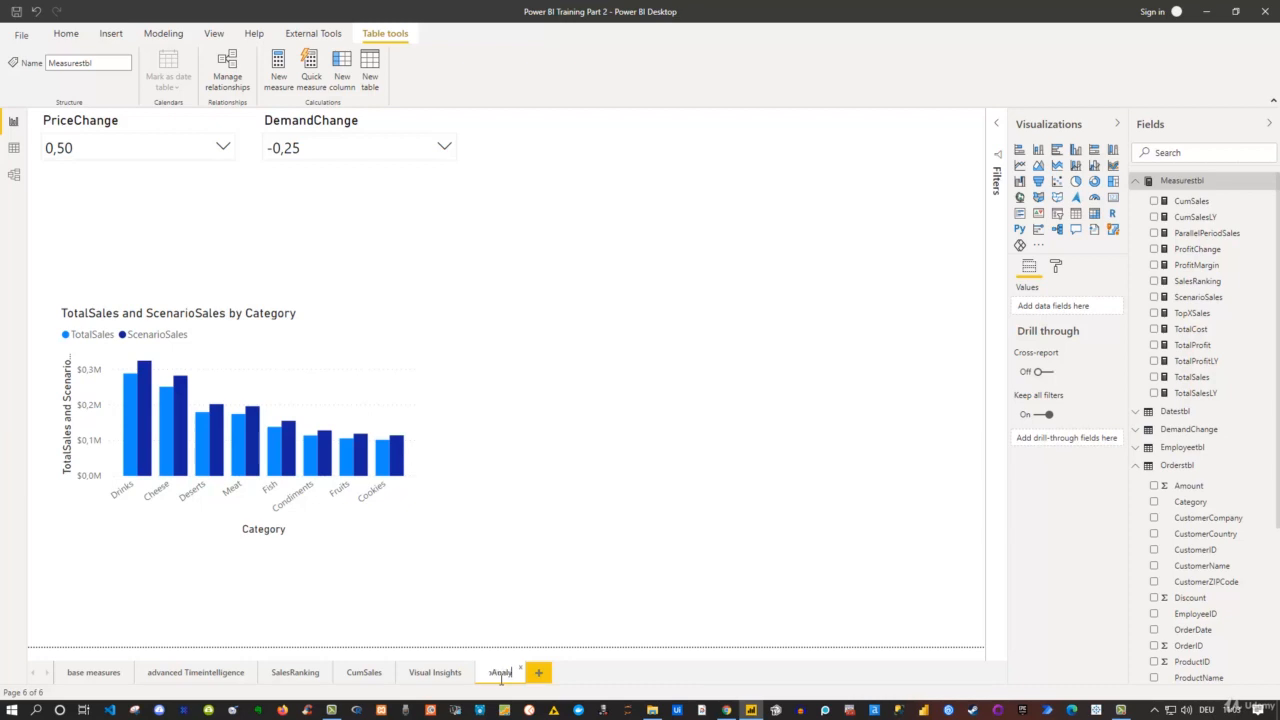
# Confirm ScenarioAnalysis as the name of the current report page and add a new blank page.
pyautogui.press('Return')
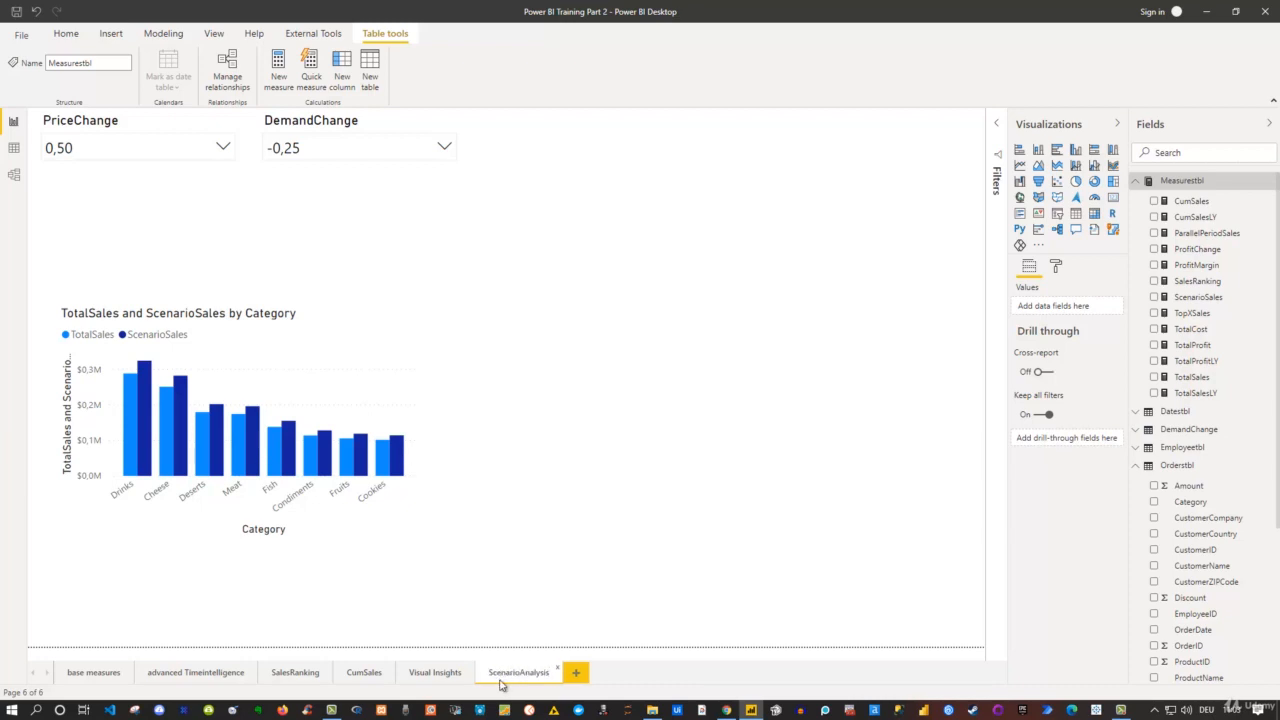
pyautogui.click(578, 675)
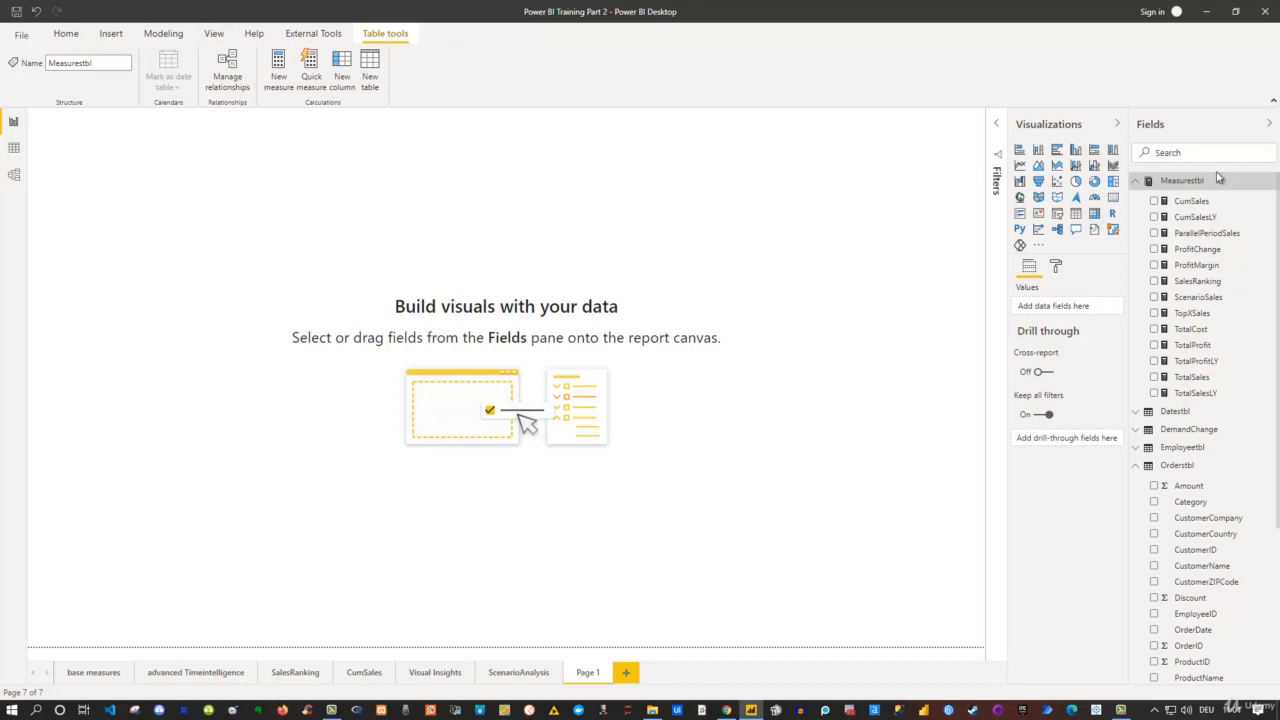
# Create a new measure in Measurestbl named RunningTotal30daySales, with the formula editor expanded.
pyautogui.rightClick(1180, 186)
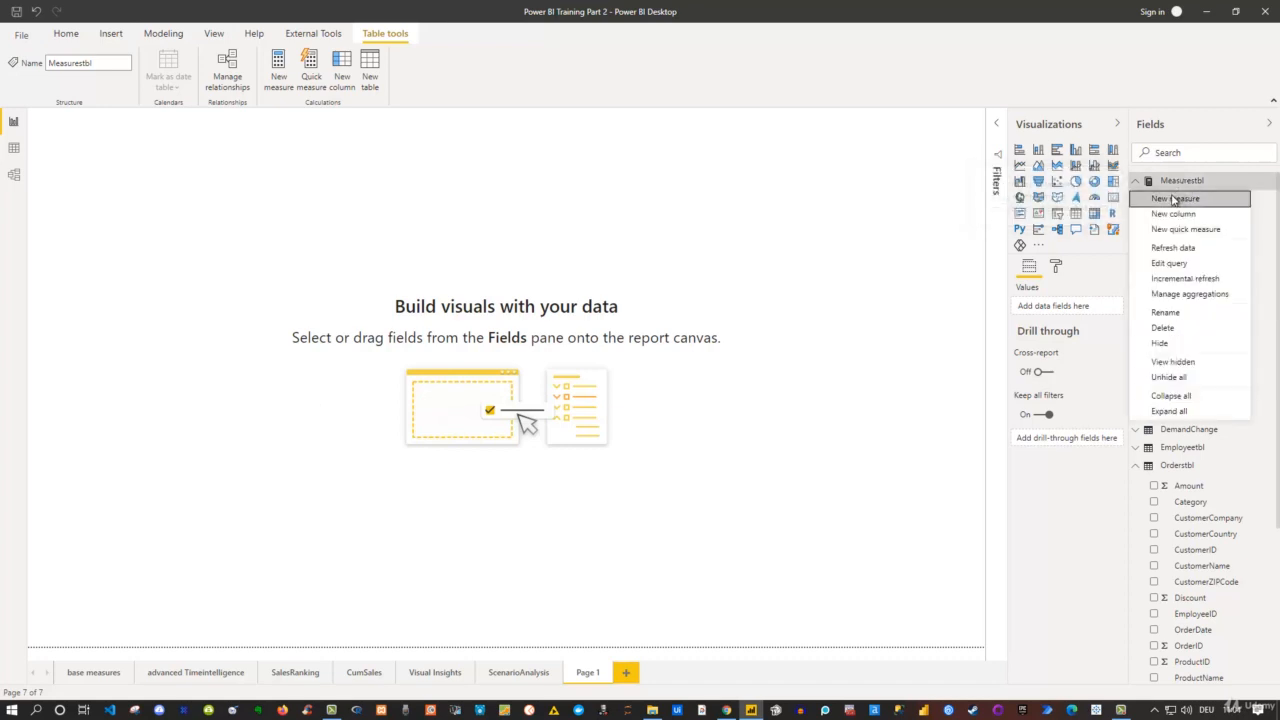
pyautogui.click(1174, 200)
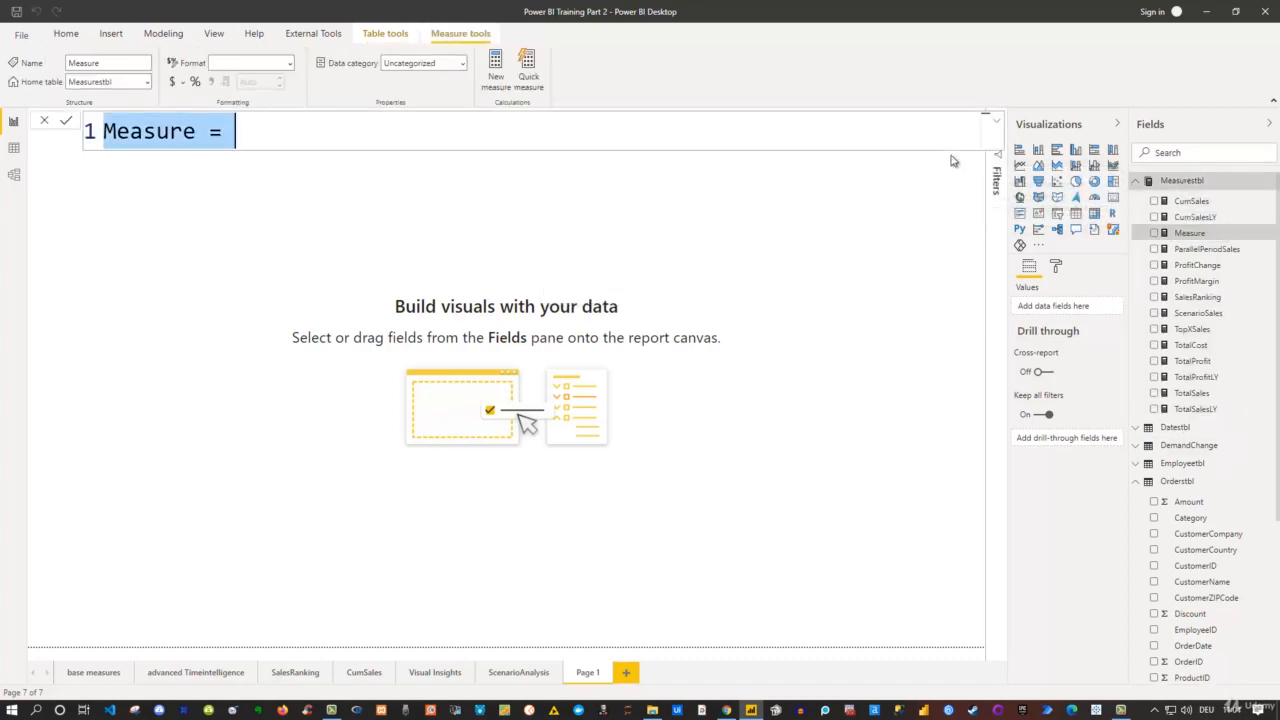
pyautogui.click(996, 121)
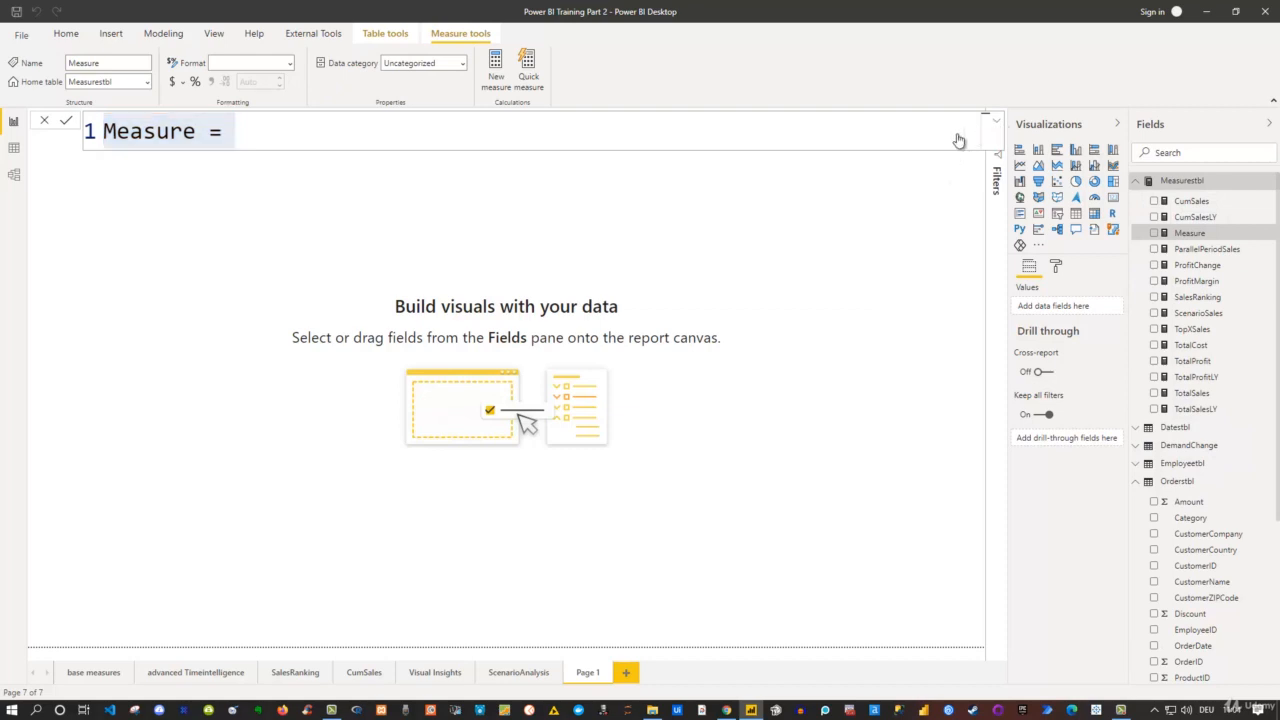
pyautogui.write('S')
pyautogui.press('BackSpace')
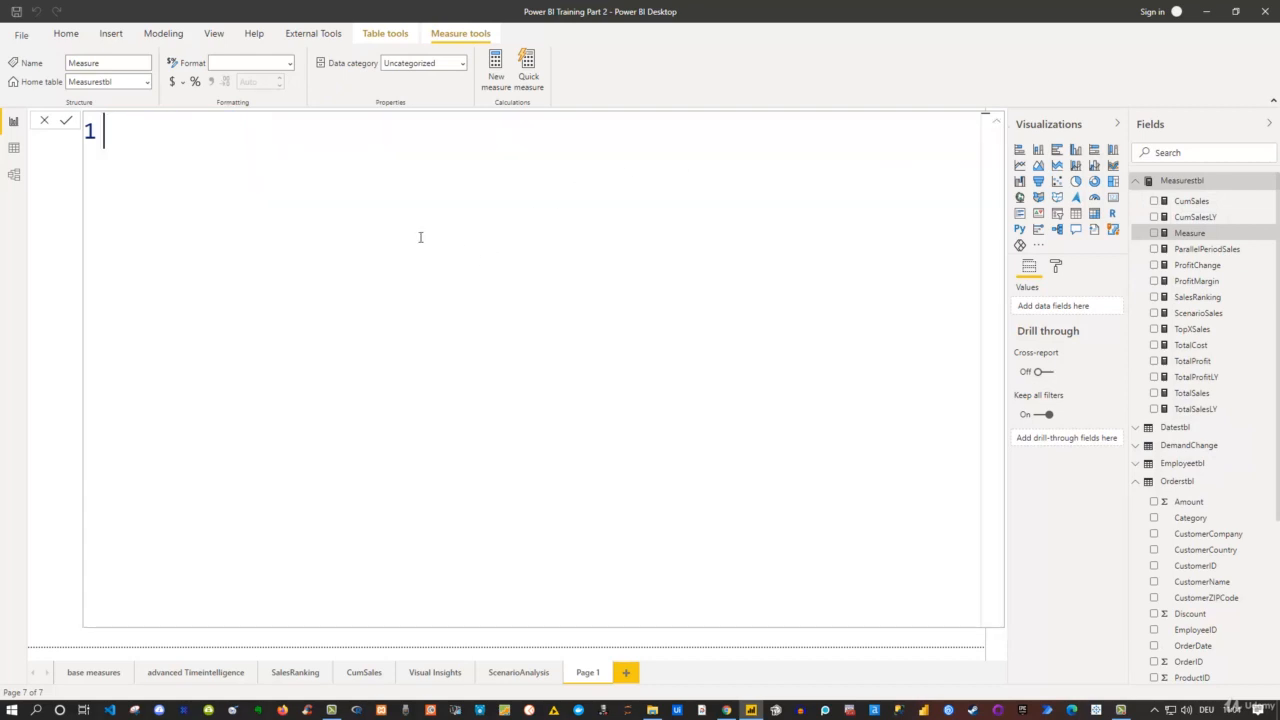
pyautogui.write('RunningTotal')
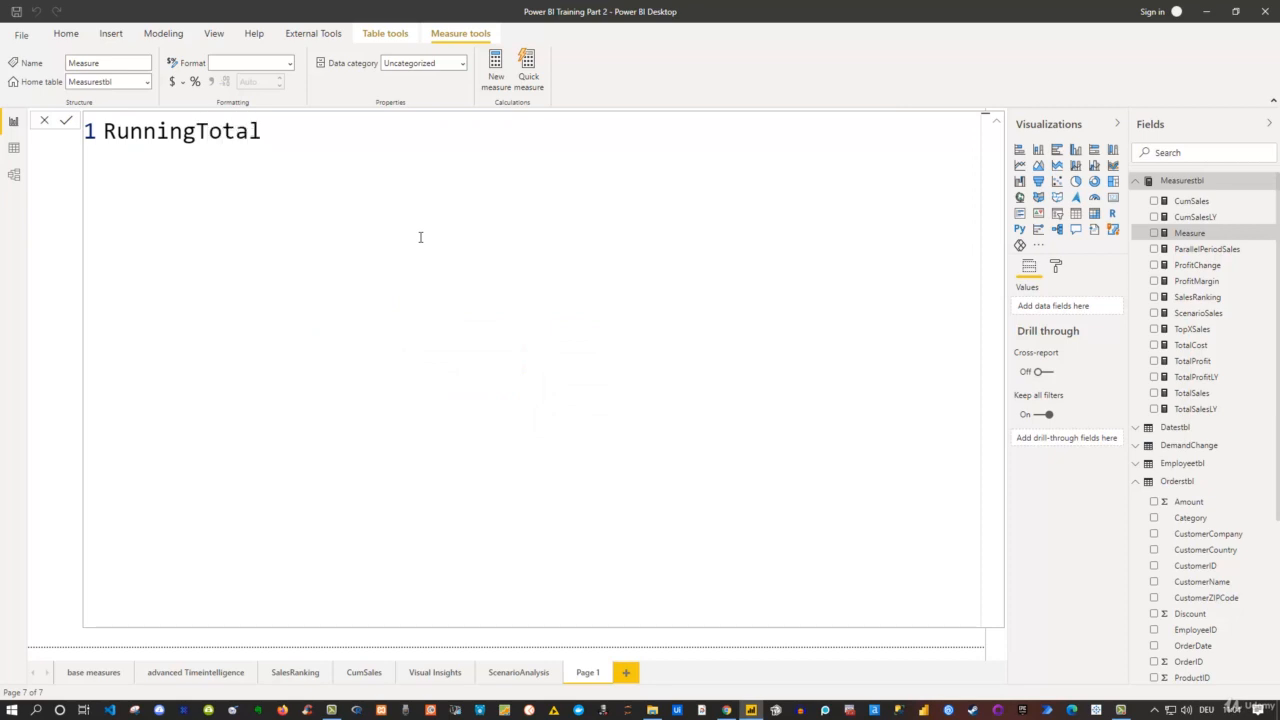
pyautogui.write('30daySale')
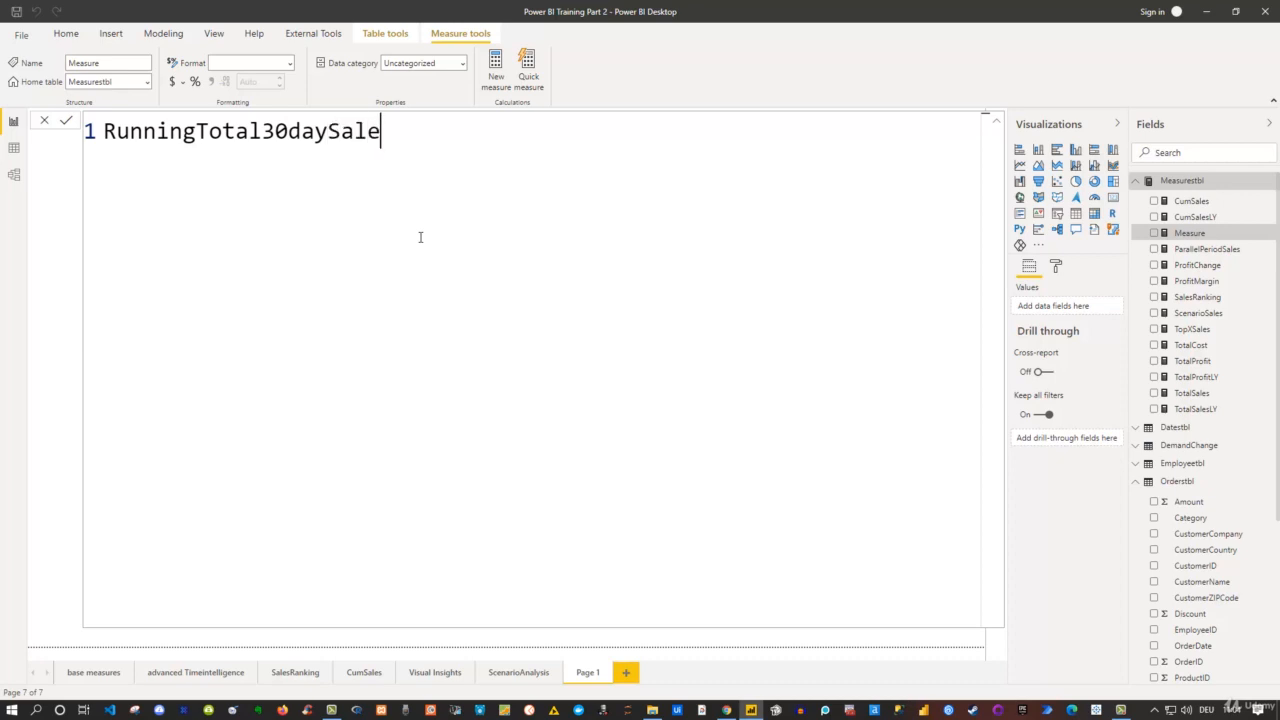
pyautogui.write('s = Ca')
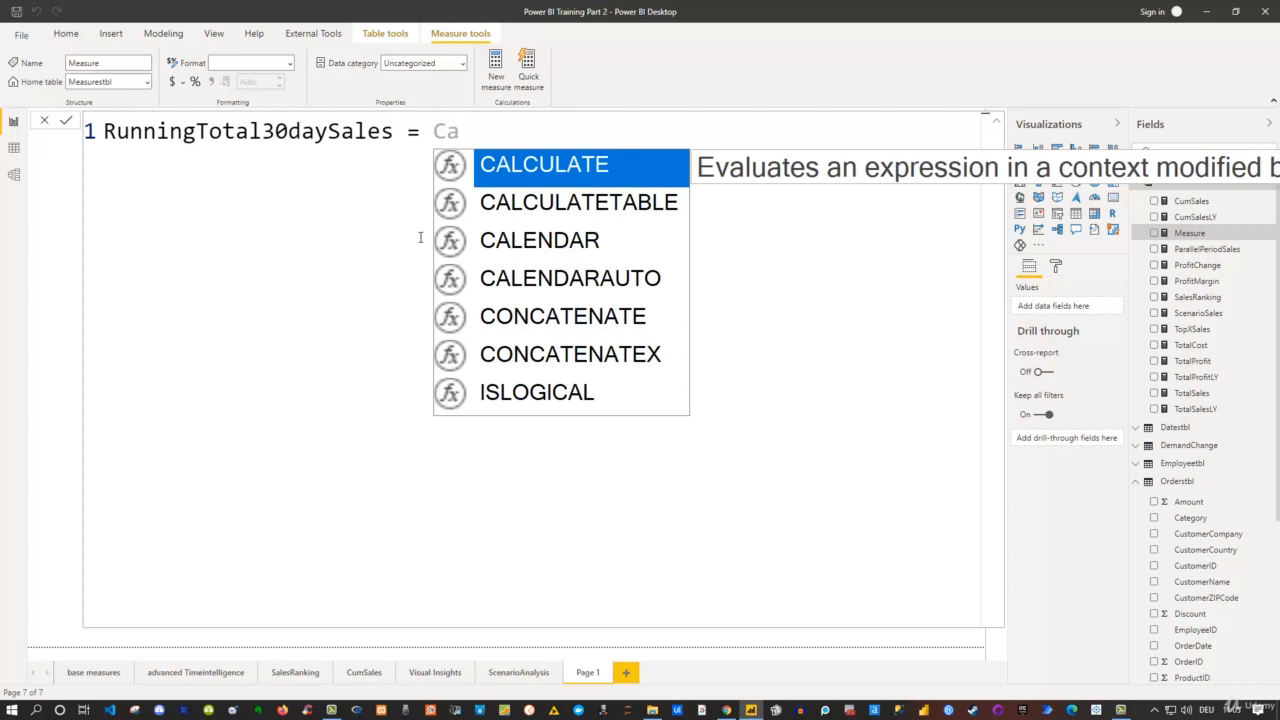
# Begin the measure's formula with CALCULATE, using [TotalSales] as the expression.
pyautogui.press('Tab')
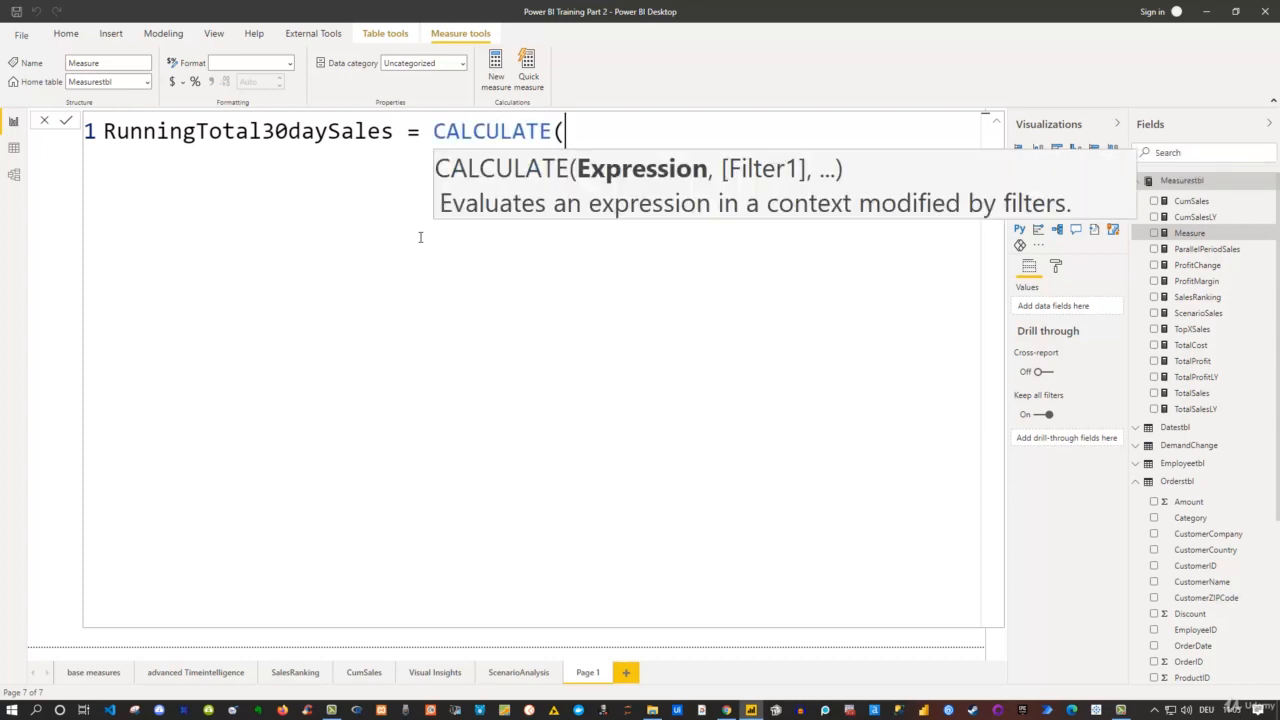
pyautogui.write('TO')
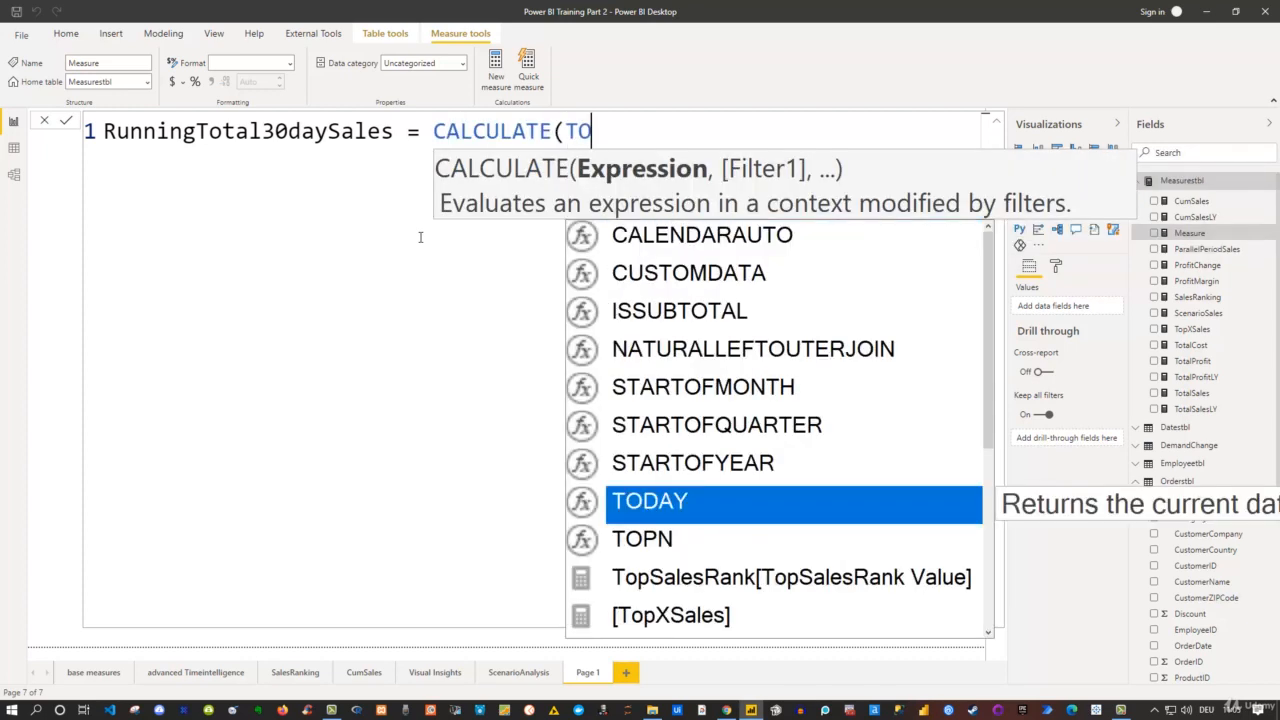
pyautogui.write('tals')
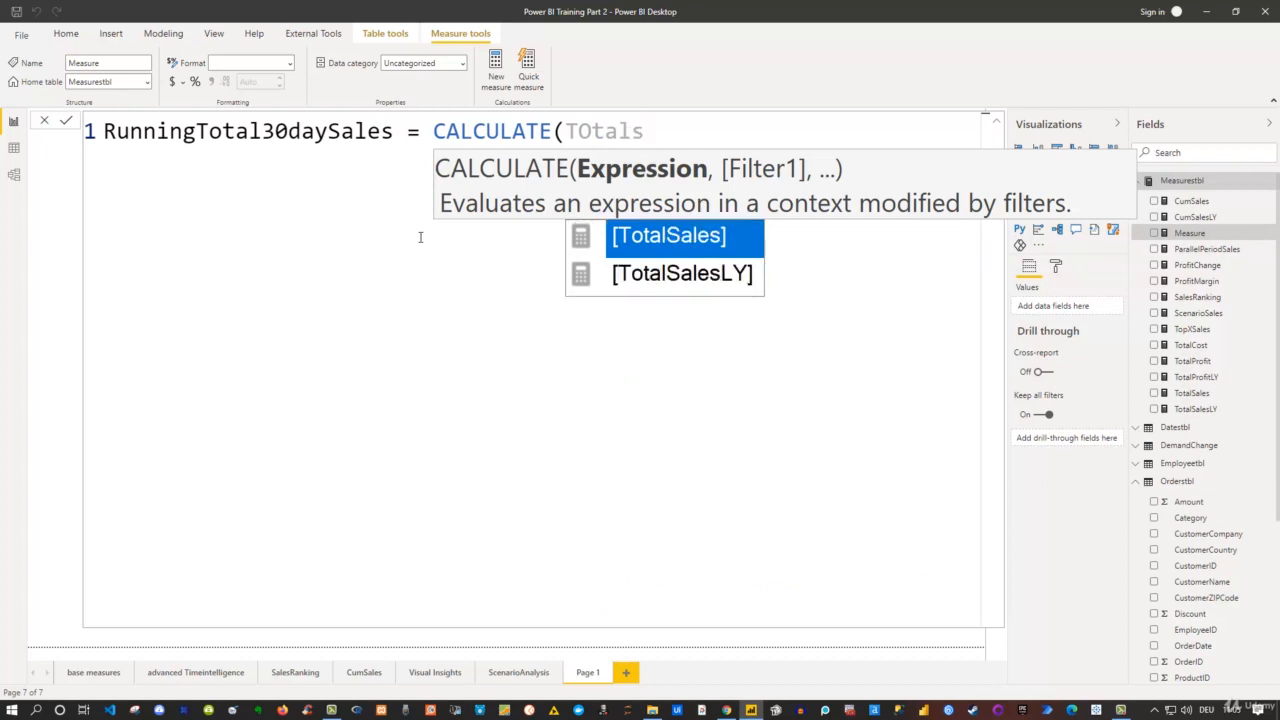
pyautogui.press('Tab')
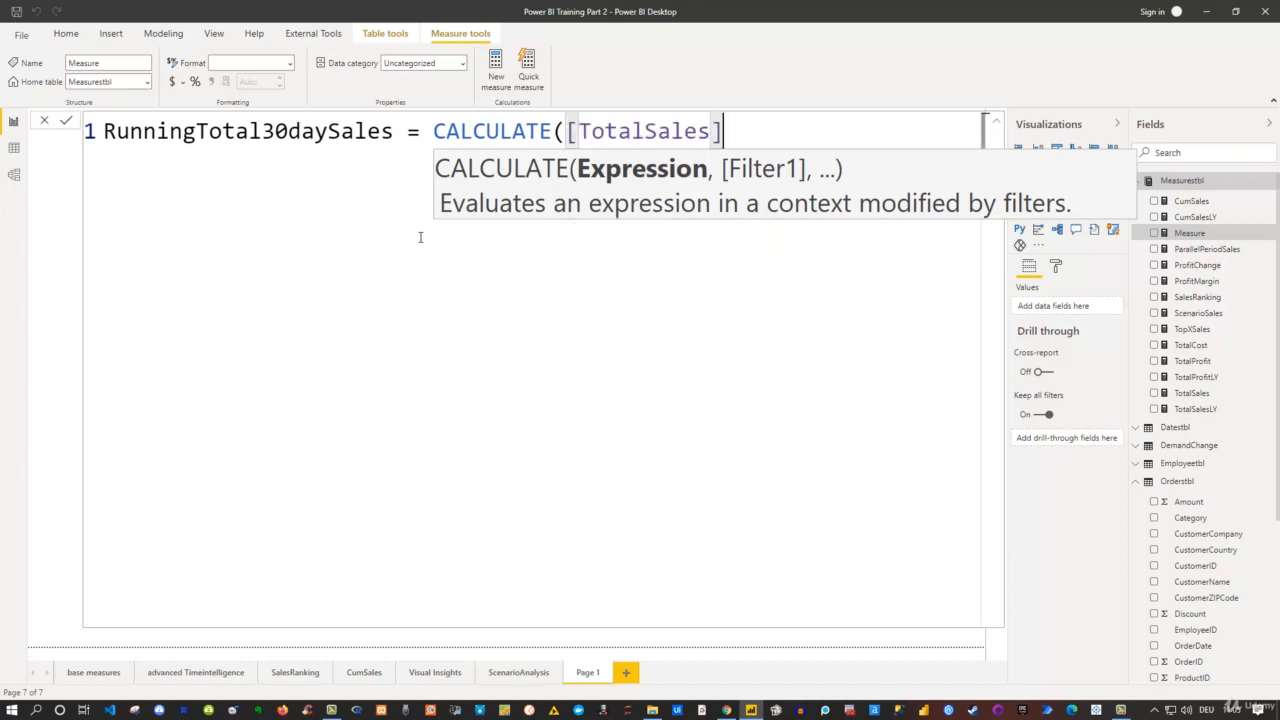
pyautogui.write(',')
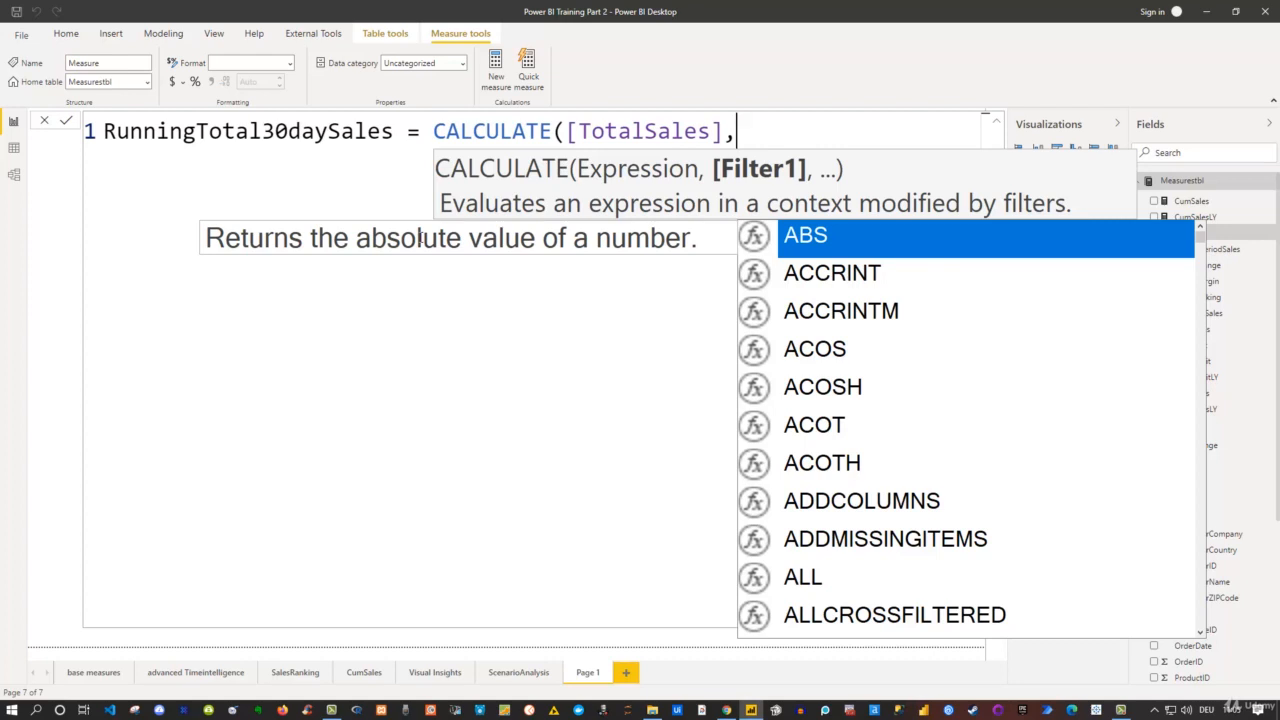
# Add a FILTER function as the CALCULATE filter, with ALL(Datestbl[Date]) as its table argument.
pyautogui.write('Fil')
pyautogui.press('Tab')
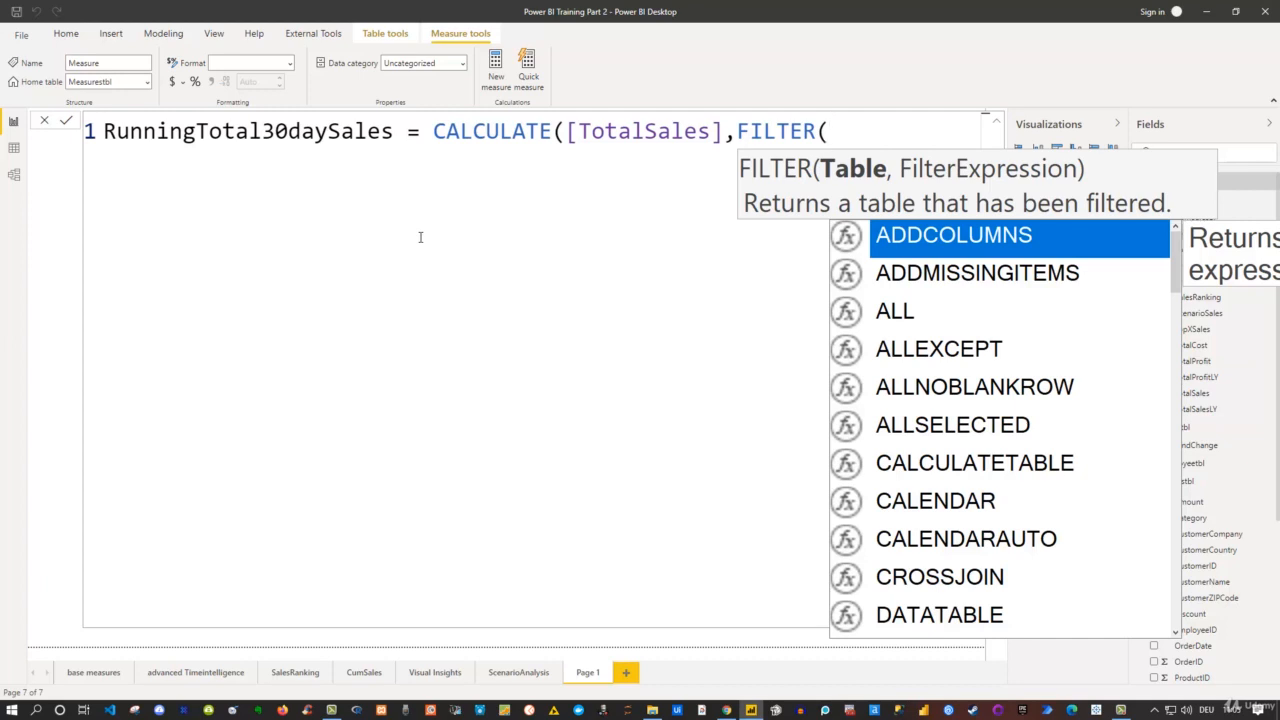
pyautogui.write('All')
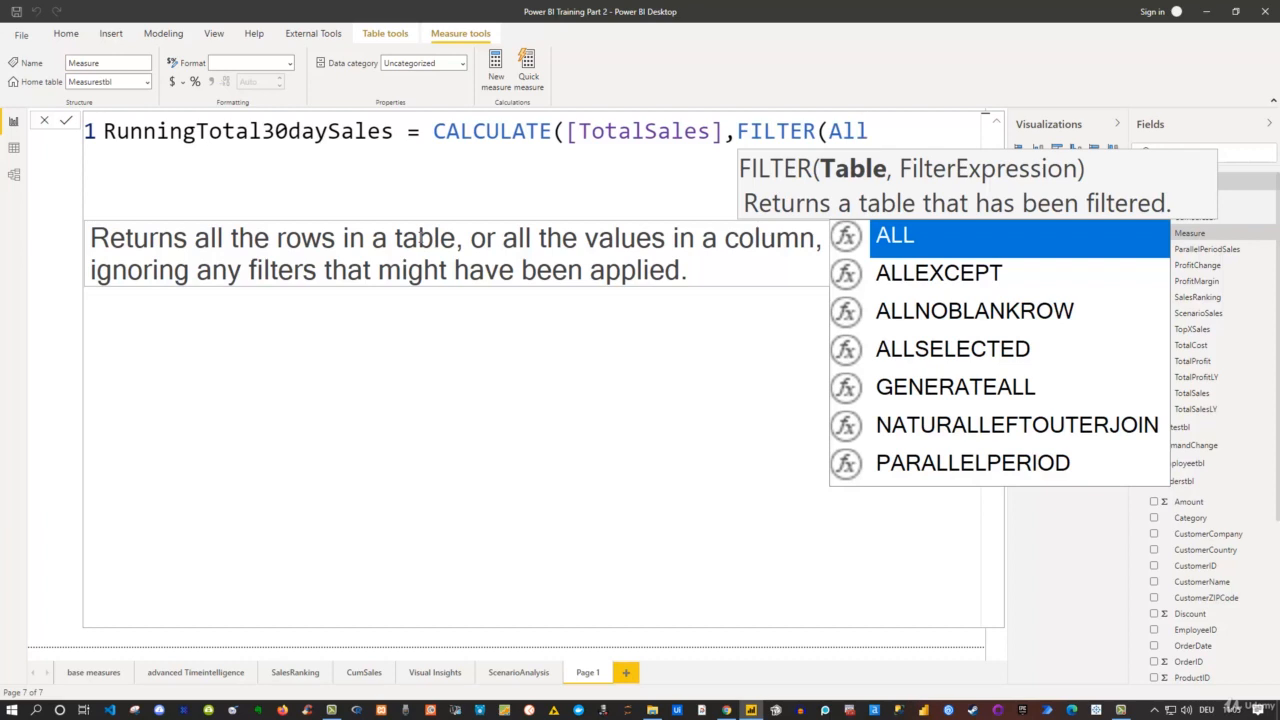
pyautogui.write('(')
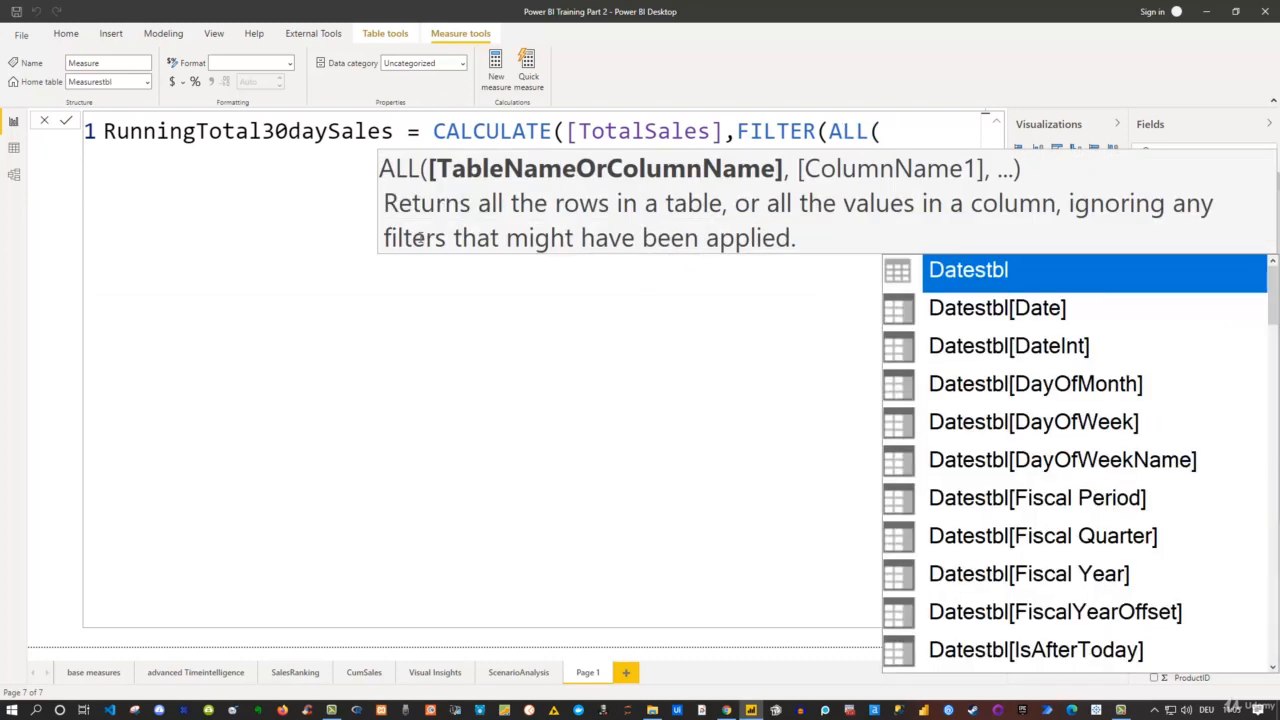
pyautogui.write('date')
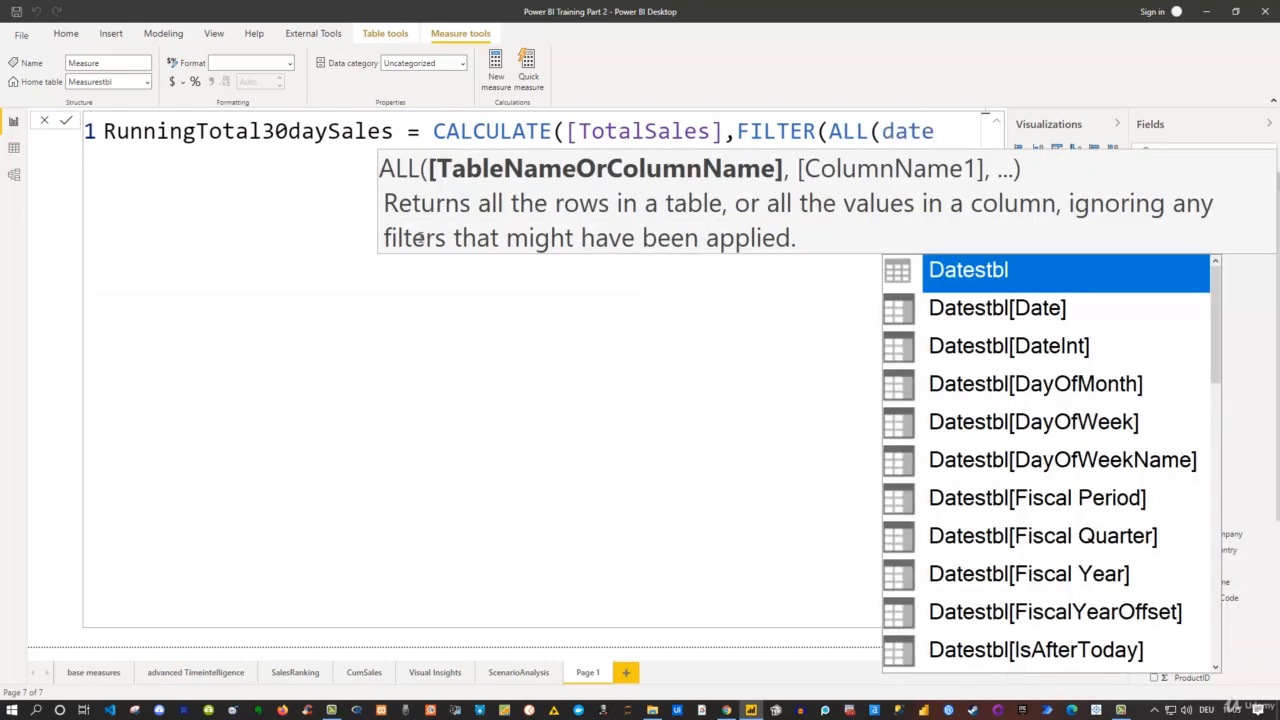
pyautogui.press('Down')
pyautogui.press('Tab')
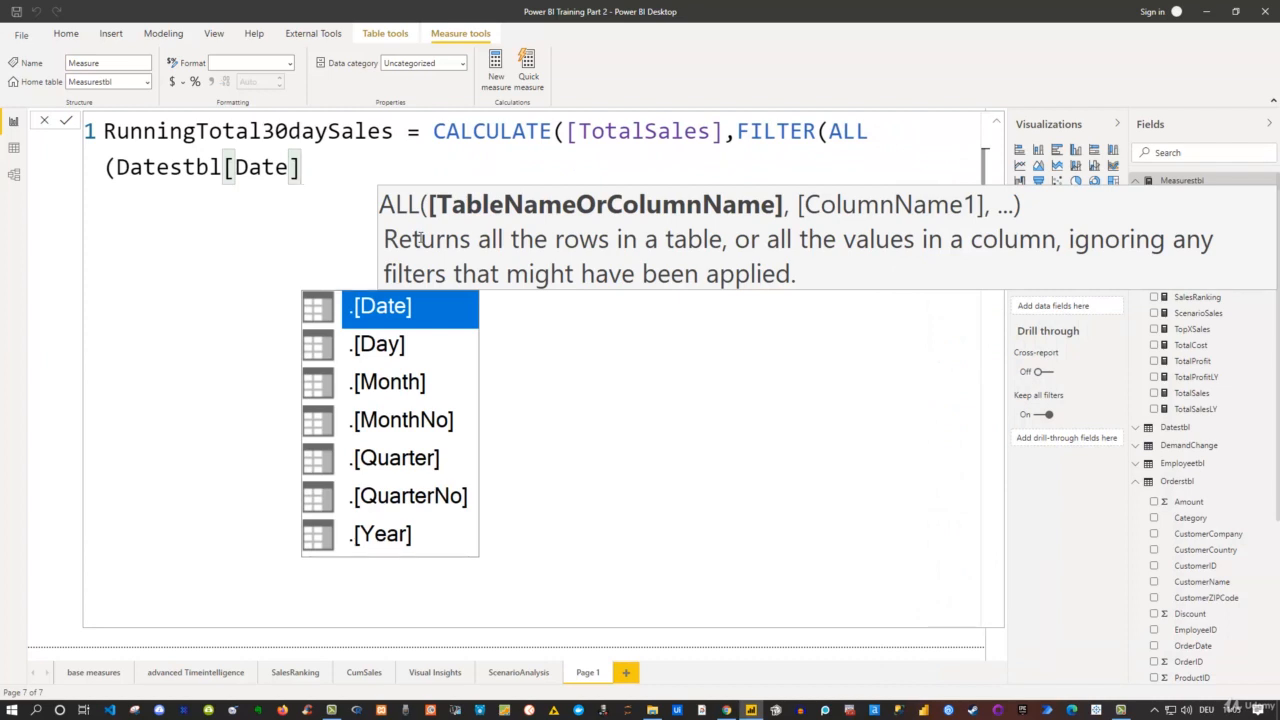
pyautogui.write(')')
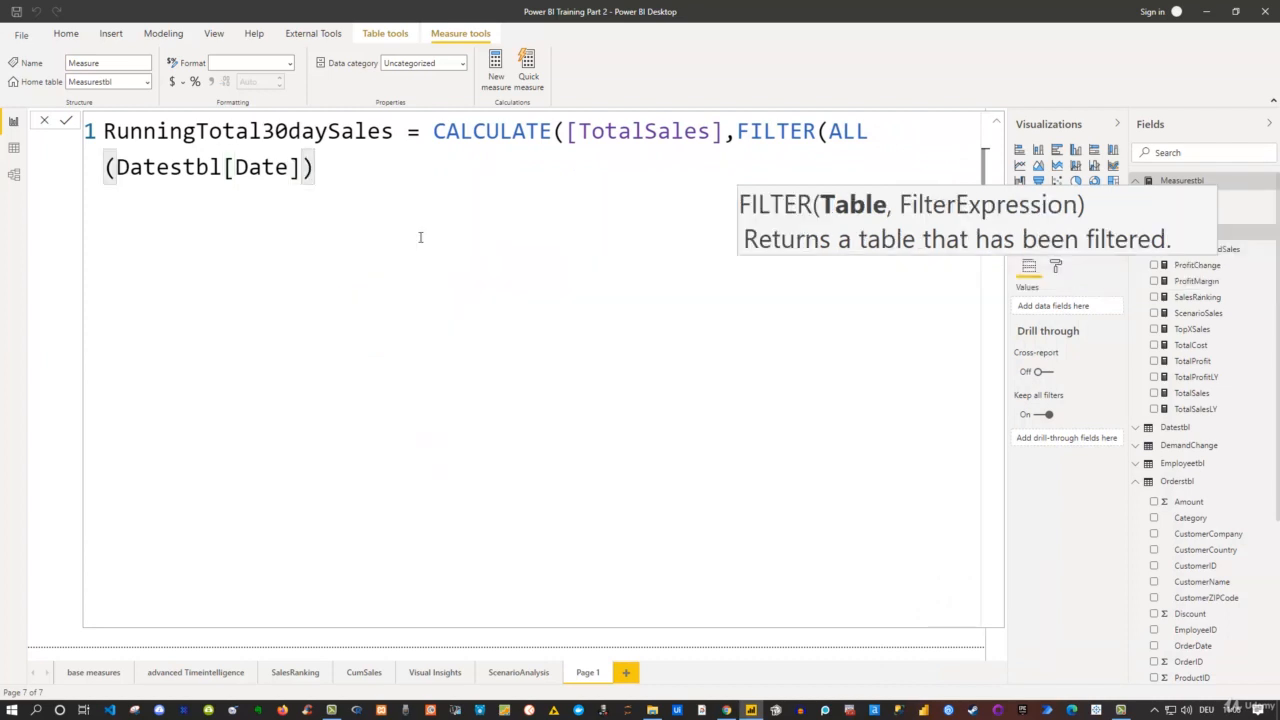
# Start the FILTER expression with the Datestbl[Date] column.
pyautogui.write(',date')
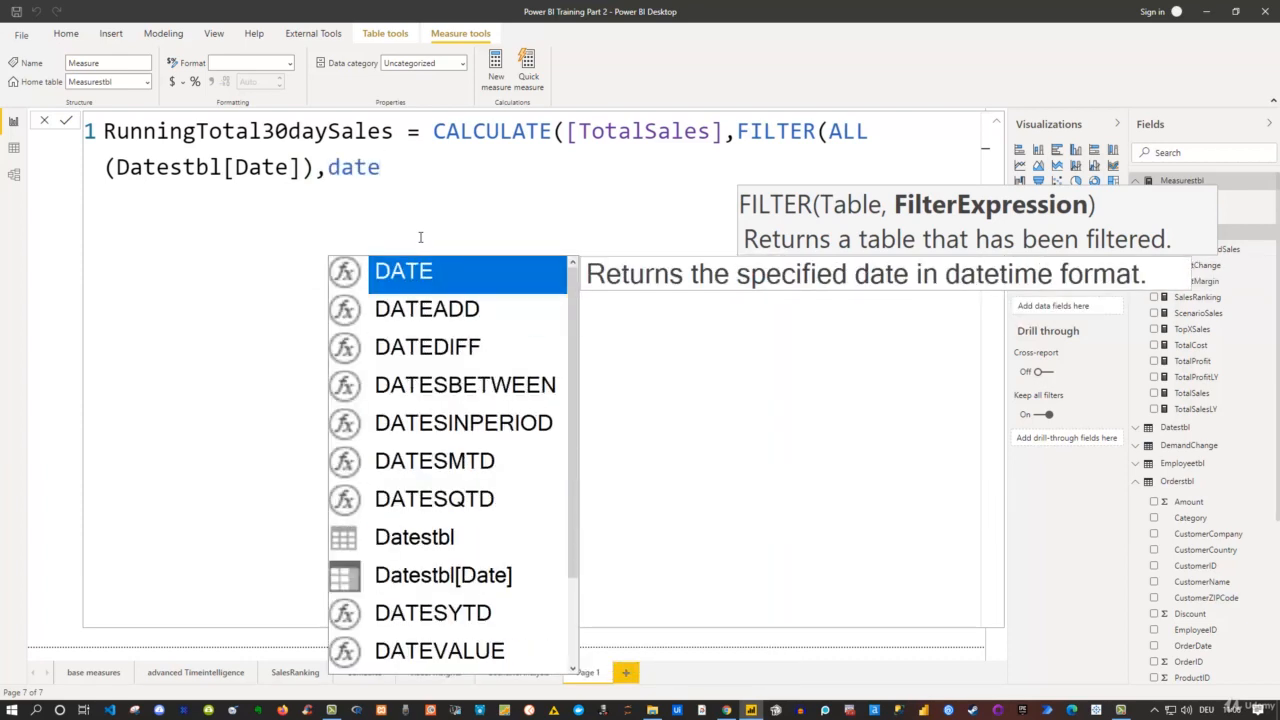
pyautogui.press('Down')
pyautogui.press('Down')
pyautogui.press('Down')
pyautogui.press('Down')
pyautogui.press('Down')
pyautogui.press('Down')
pyautogui.press('Down')
pyautogui.press('Down')
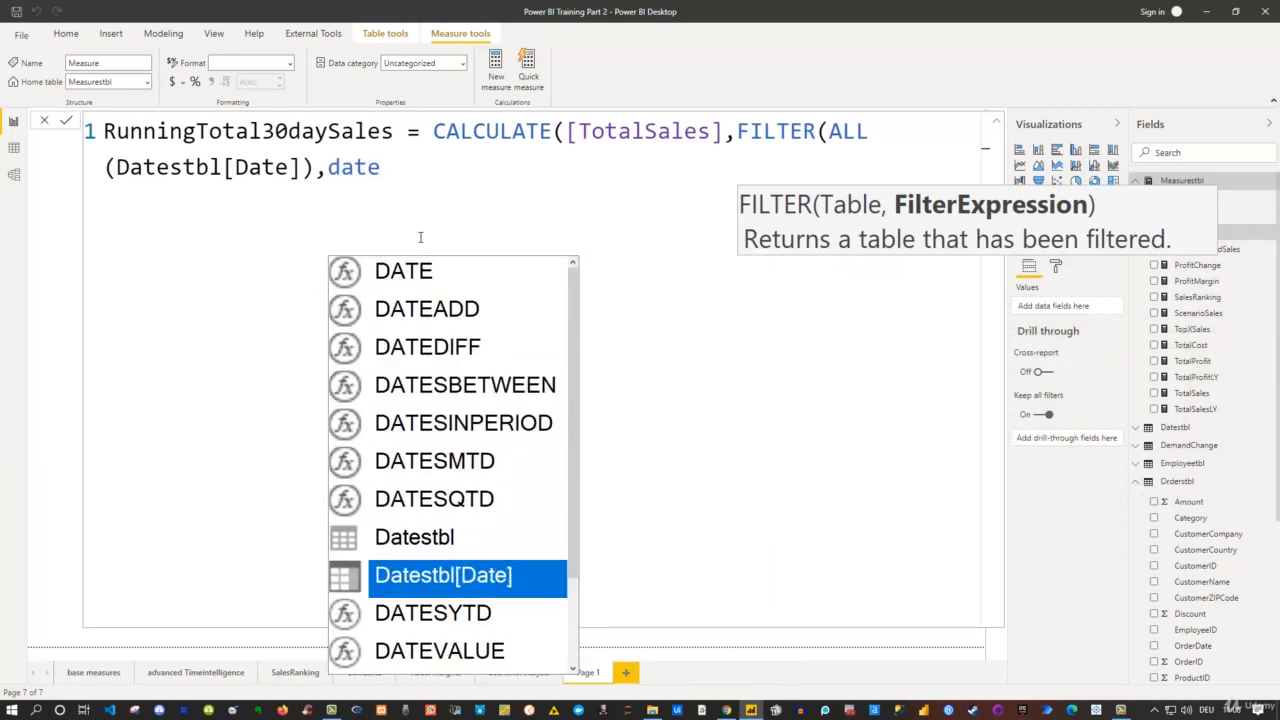
pyautogui.press('Tab')
# Extend the filter condition with a greater-than comparison against MAX of Datestbl[Date].
pyautogui.write('>max')
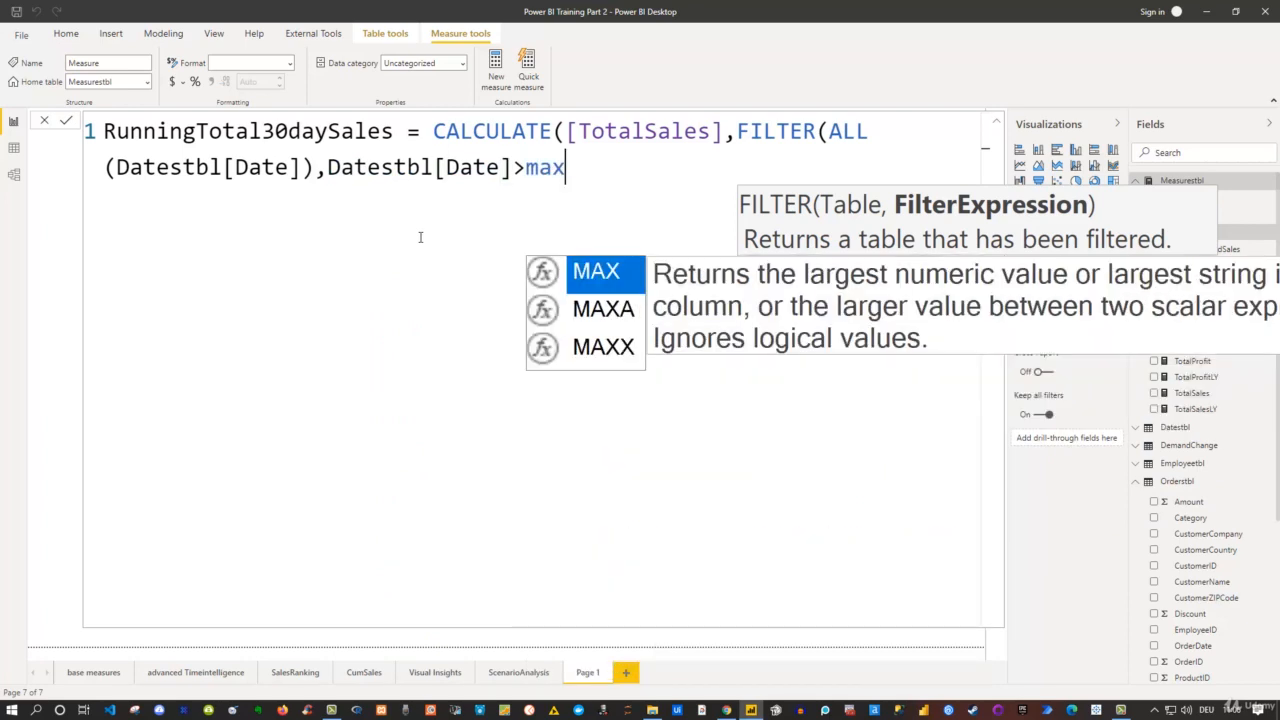
pyautogui.press('Tab')
pyautogui.write('date')
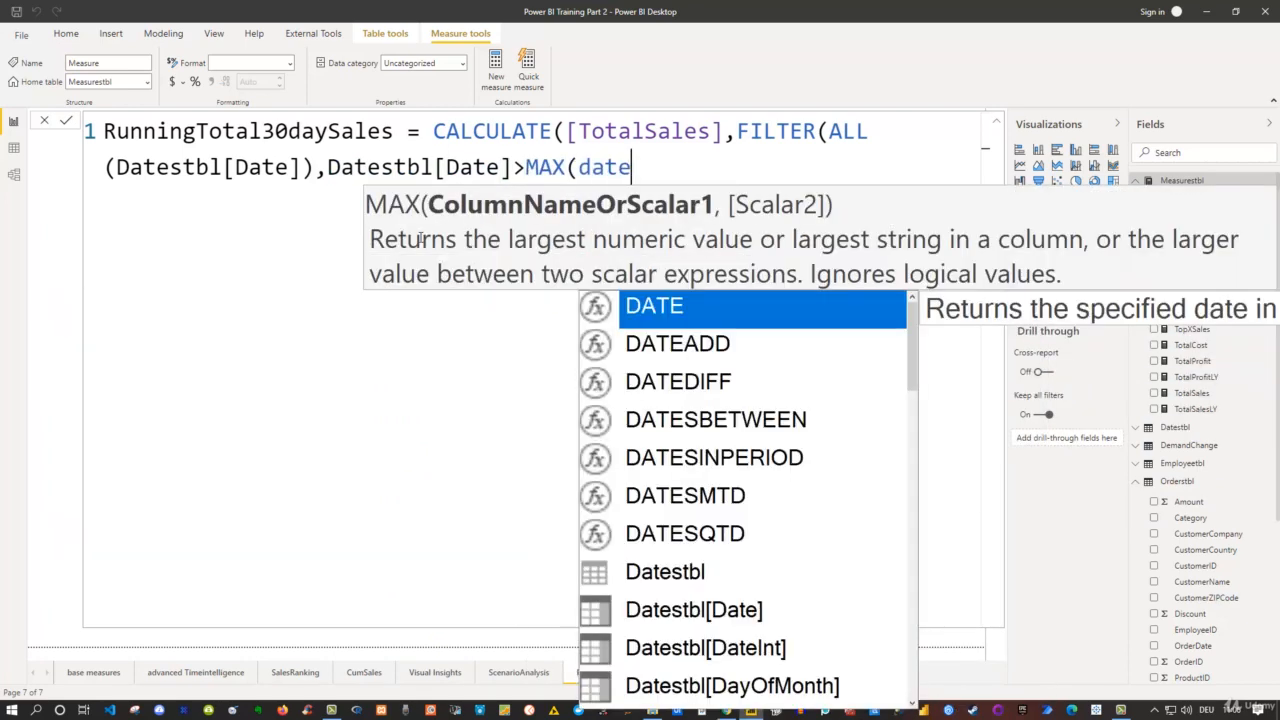
pyautogui.press('Down')
pyautogui.press('Down')
pyautogui.press('Down')
pyautogui.press('Down')
pyautogui.press('Down')
pyautogui.press('Down')
pyautogui.press('Down')
pyautogui.press('Down')
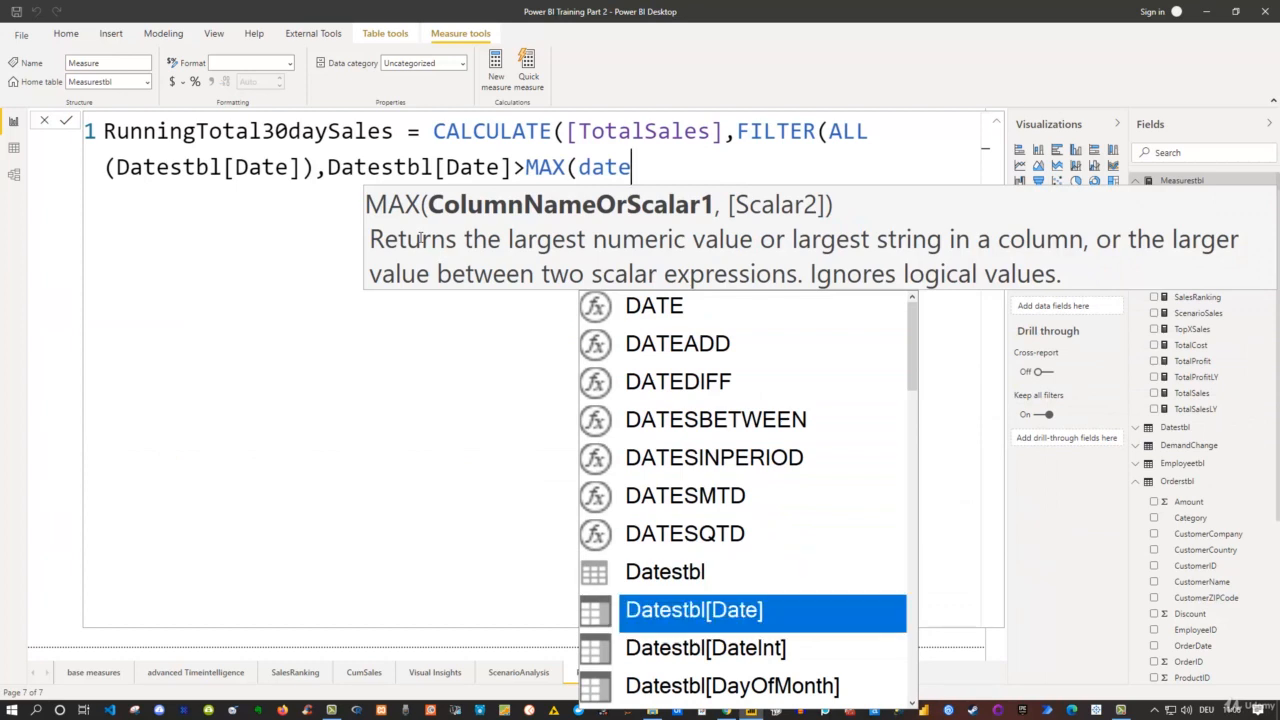
pyautogui.press('Tab')
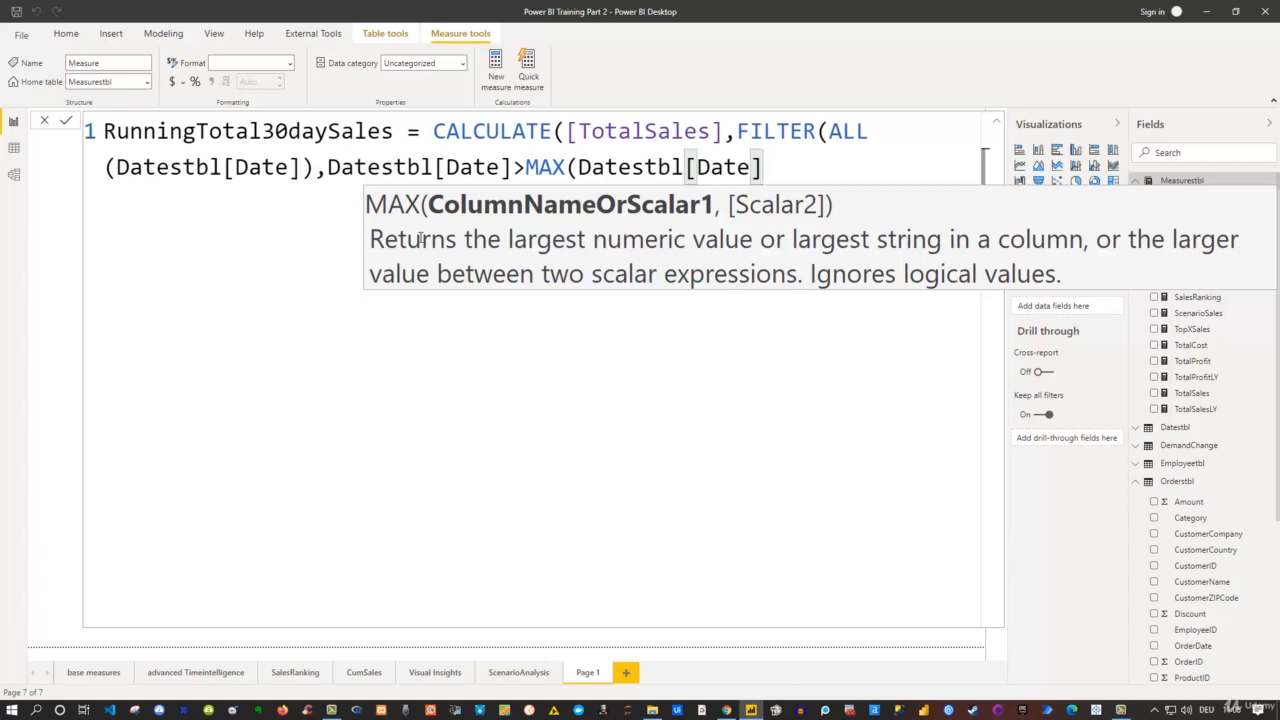
# Subtract 30 from the MAX date, closing the MAX parenthesis before the -30.
pyautogui.write('-30')
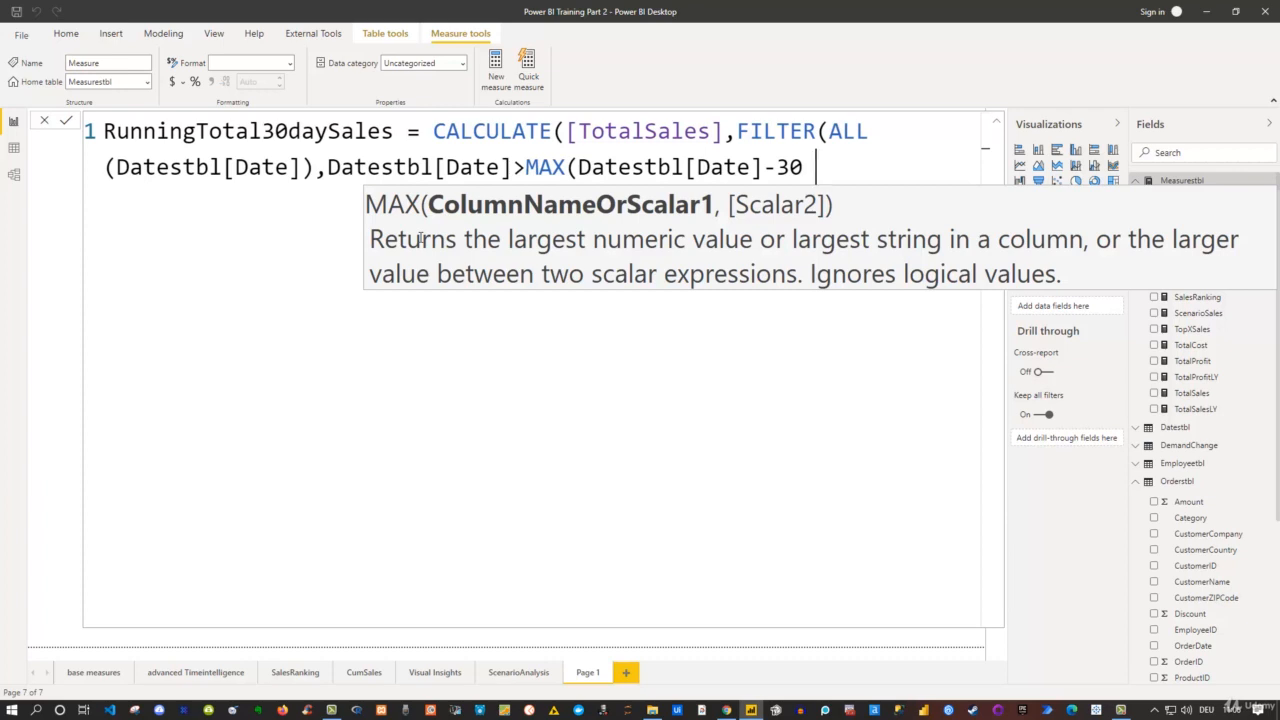
pyautogui.press('Left')
pyautogui.press('Left')
pyautogui.press('Left')
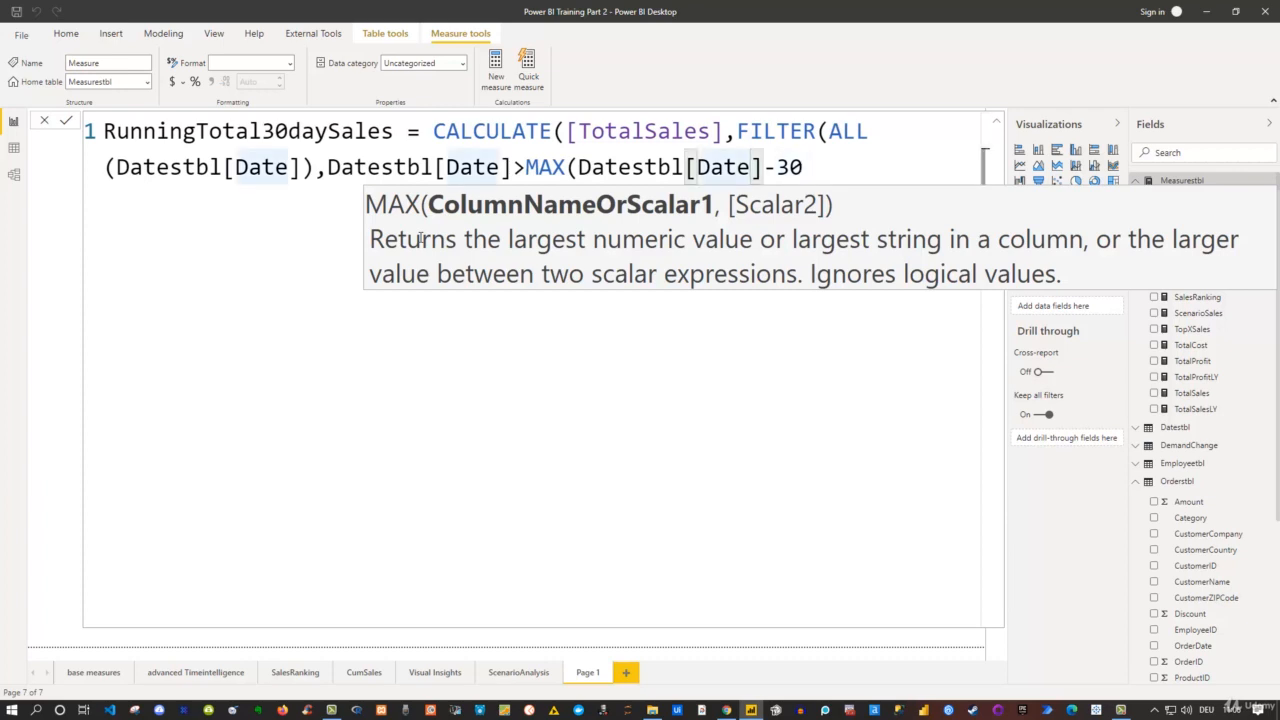
pyautogui.write(')')
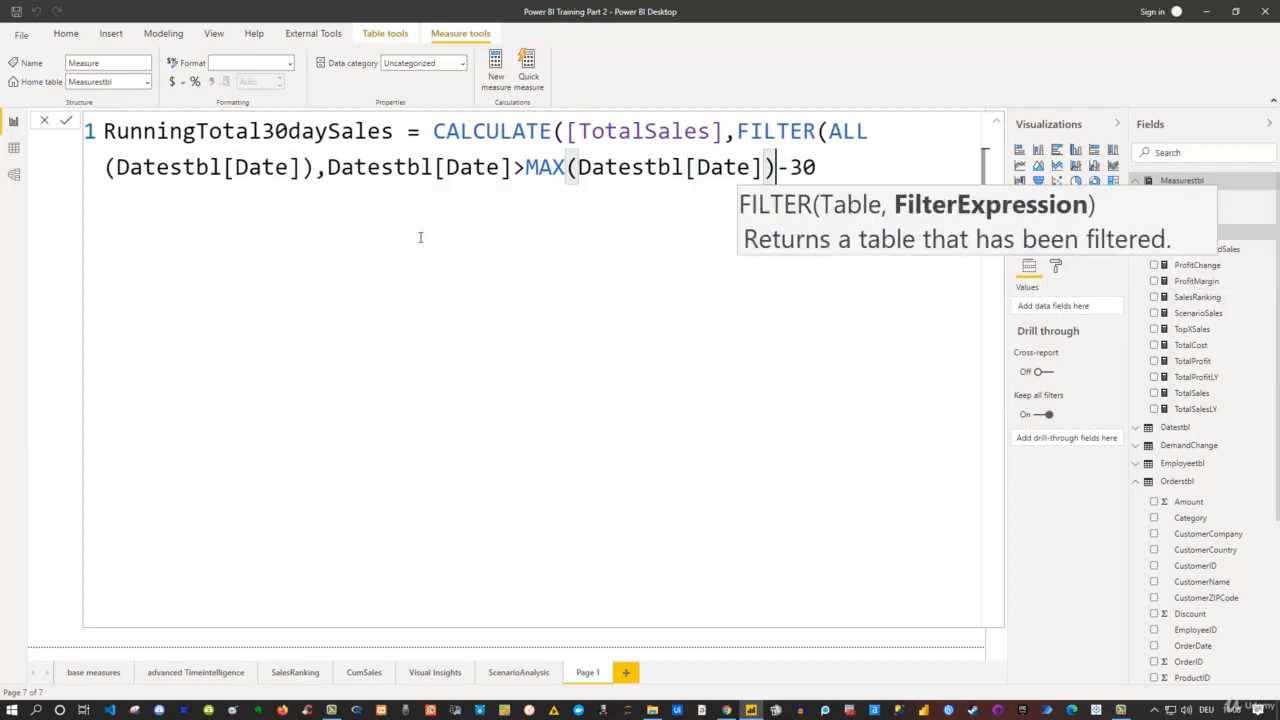
pyautogui.press('Right')
pyautogui.press('Right')
pyautogui.press('Right')
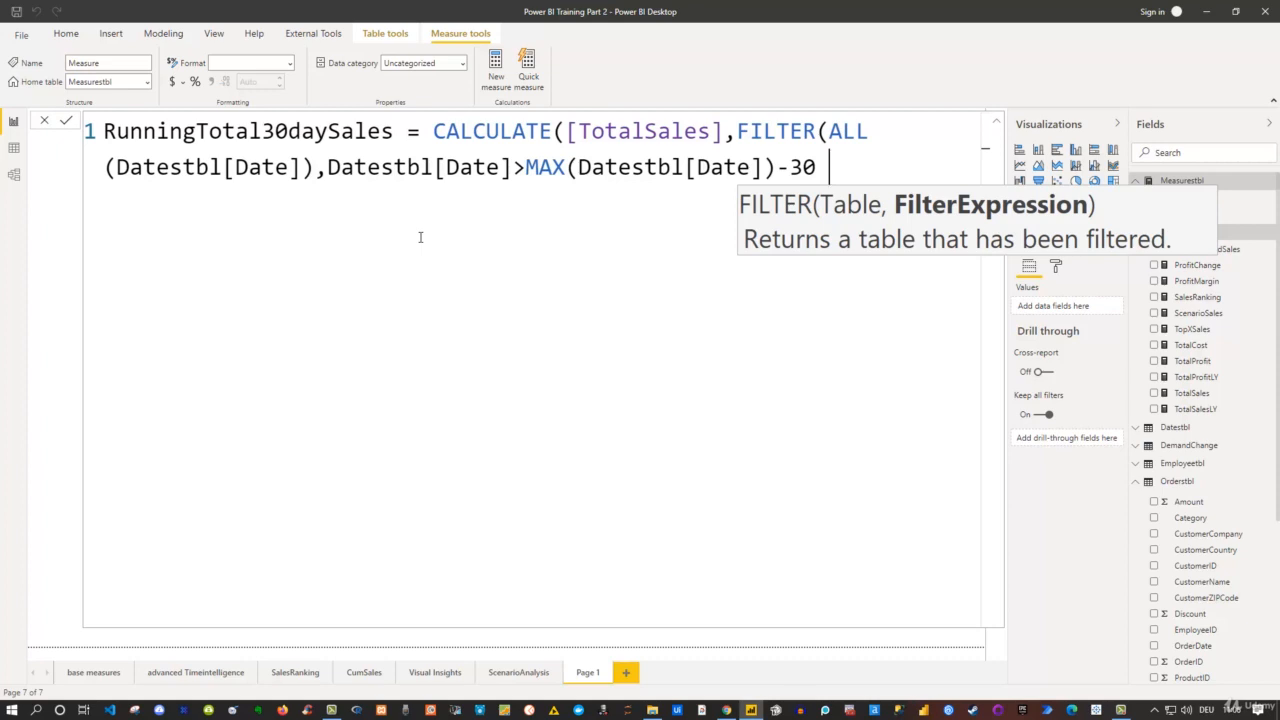
# Append a second filter condition with &&, beginning with Datestbl[Date].
pyautogui.write('&& date')
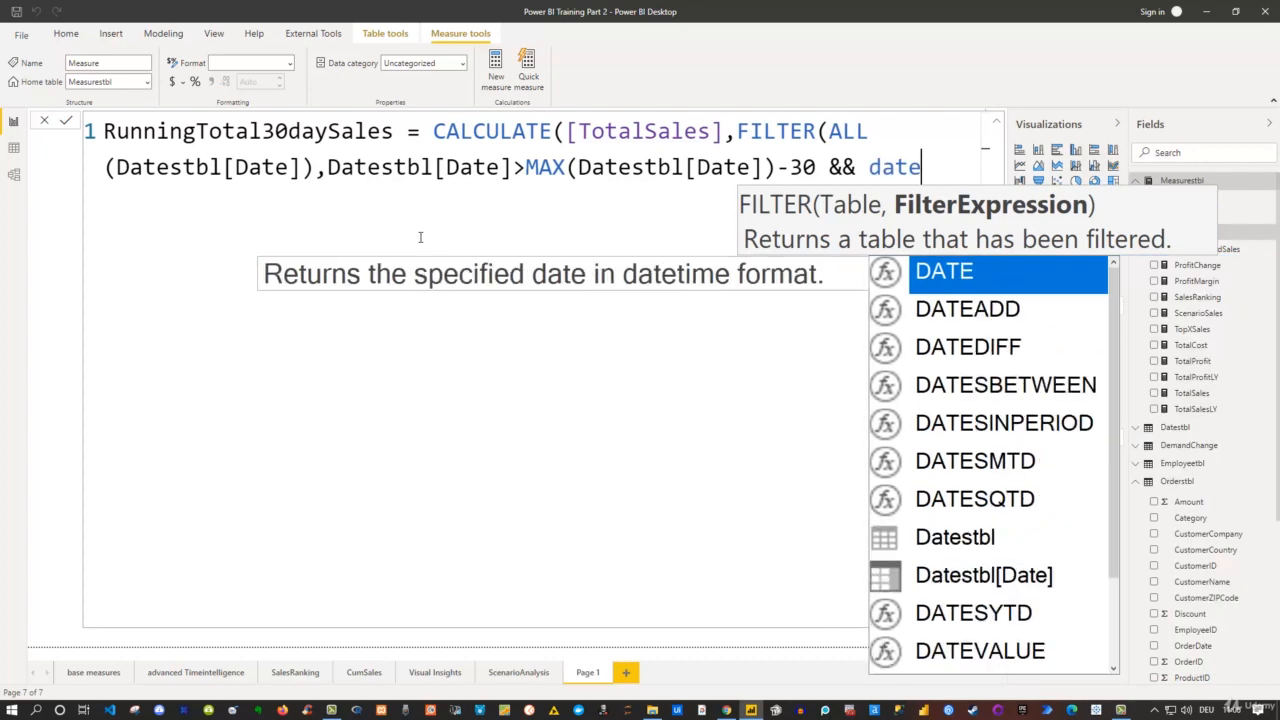
pyautogui.press('Down')
pyautogui.press('Down')
pyautogui.press('Down')
pyautogui.press('Down')
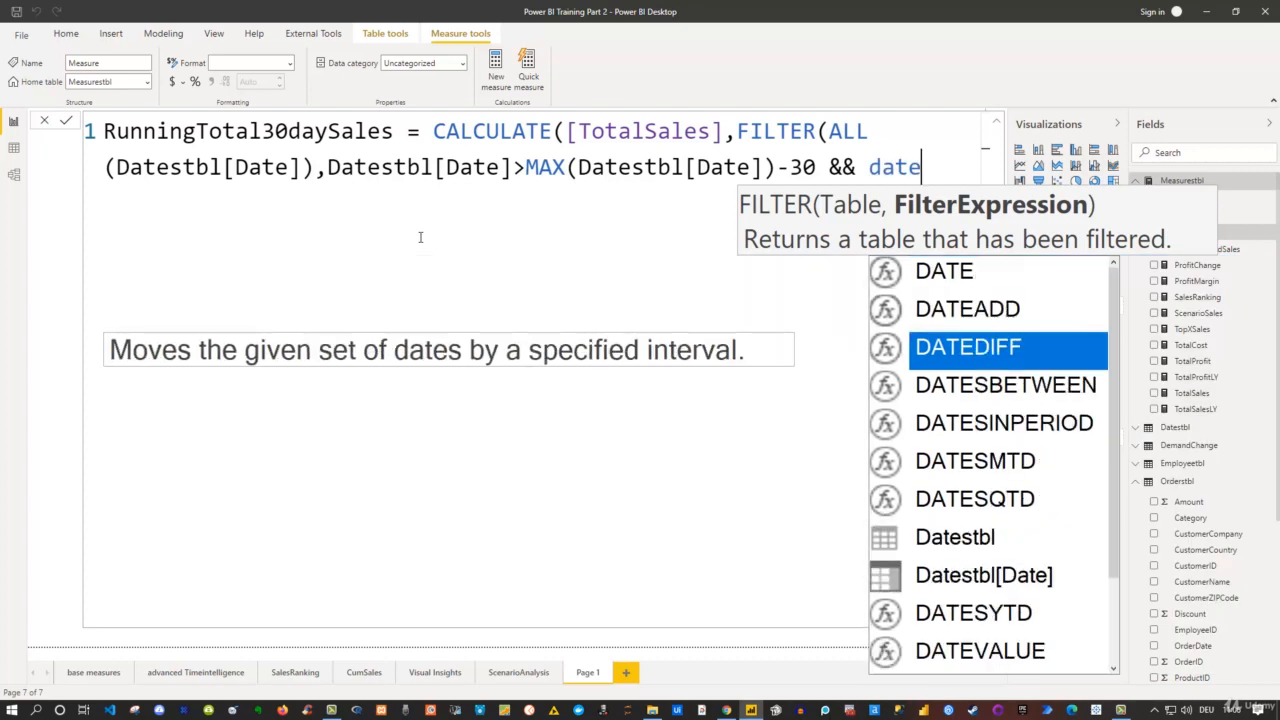
pyautogui.press('Down')
pyautogui.press('Down')
pyautogui.press('Down')
pyautogui.press('Down')
pyautogui.press('Tab')
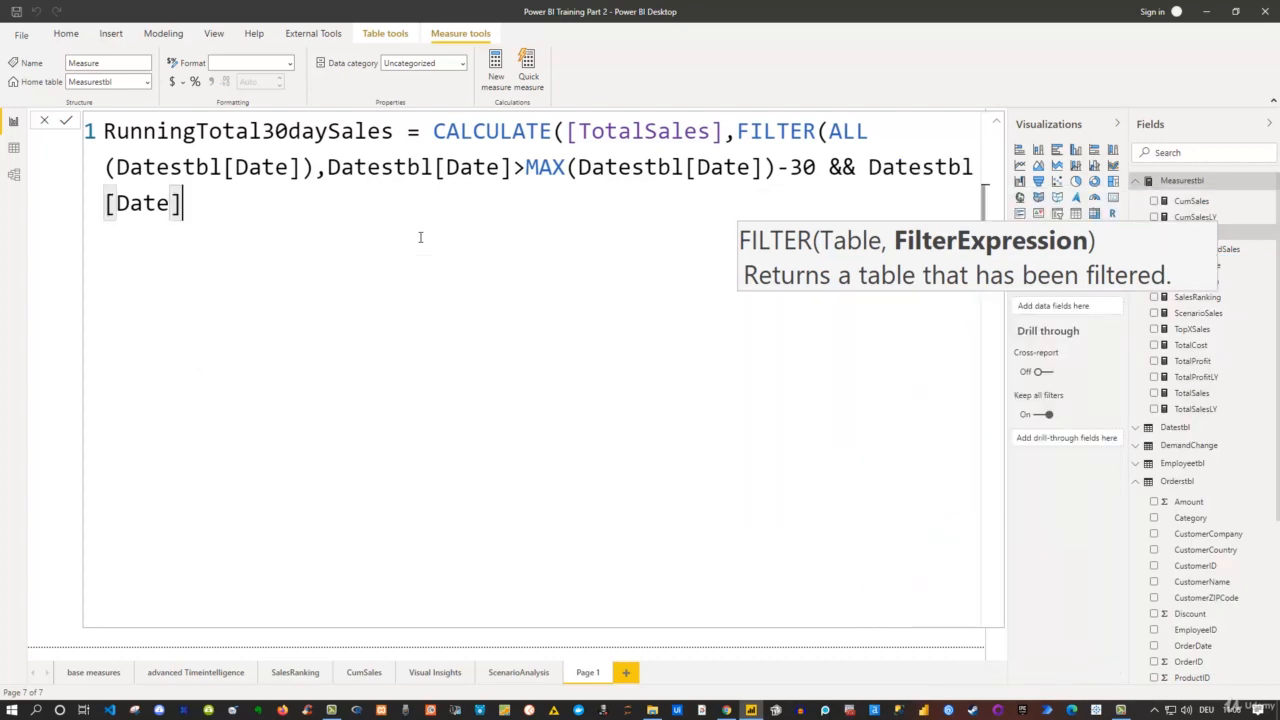
# Complete the second condition as <=MAX(Datestbl[Date]) and close the FILTER and CALCULATE parentheses.
pyautogui.write('<=max(date')
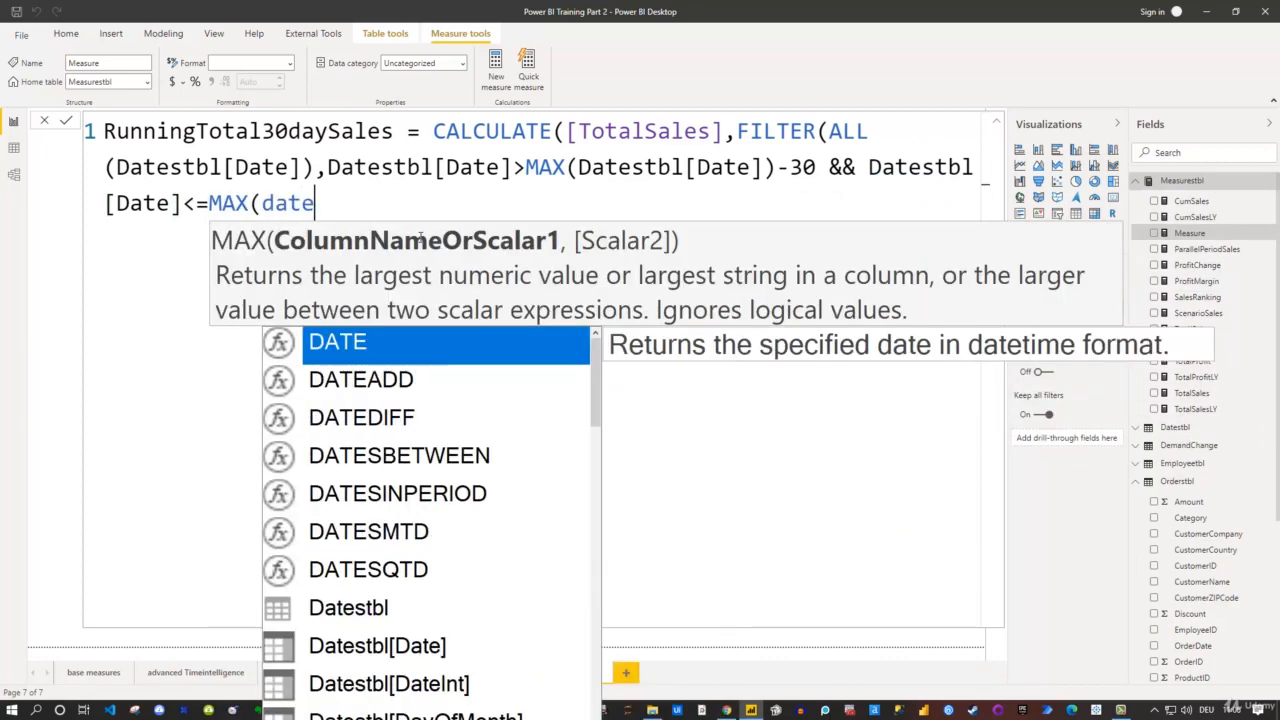
pyautogui.press('Down')
pyautogui.press('Down')
pyautogui.press('Down')
pyautogui.press('Down')
pyautogui.press('Down')
pyautogui.press('Down')
pyautogui.press('Down')
pyautogui.press('Down')
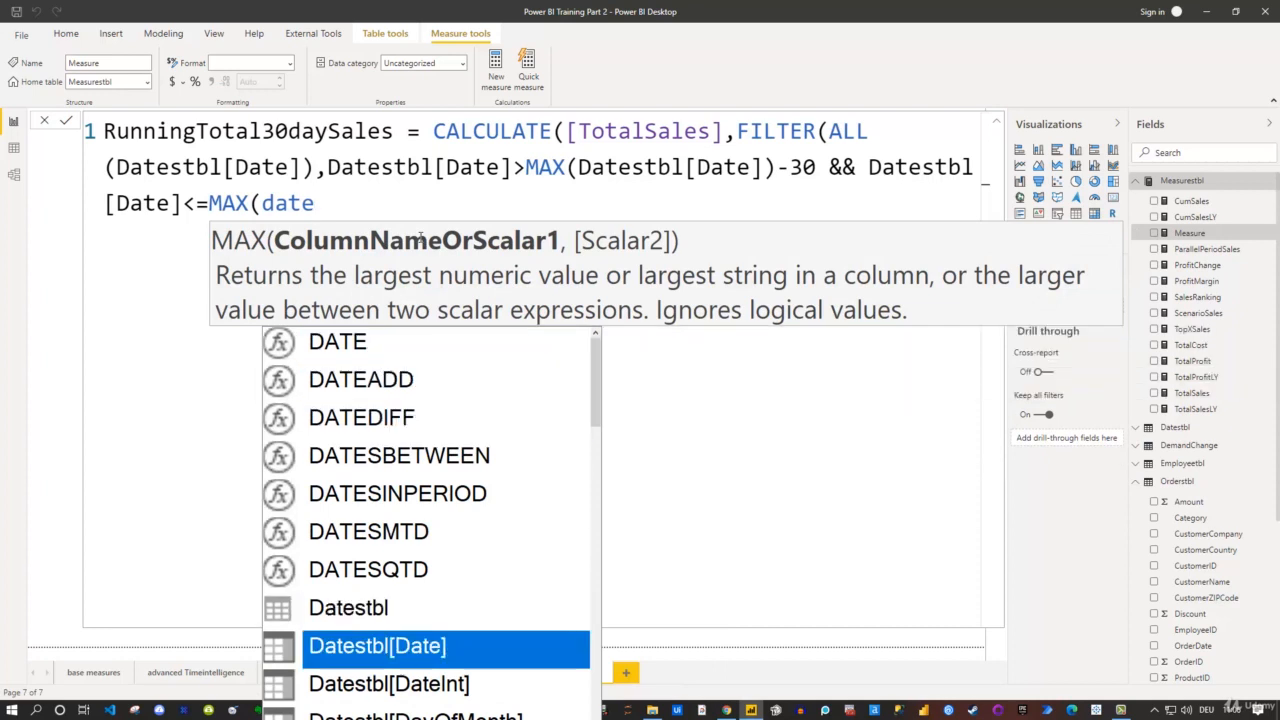
pyautogui.press('Tab')
pyautogui.write(')')
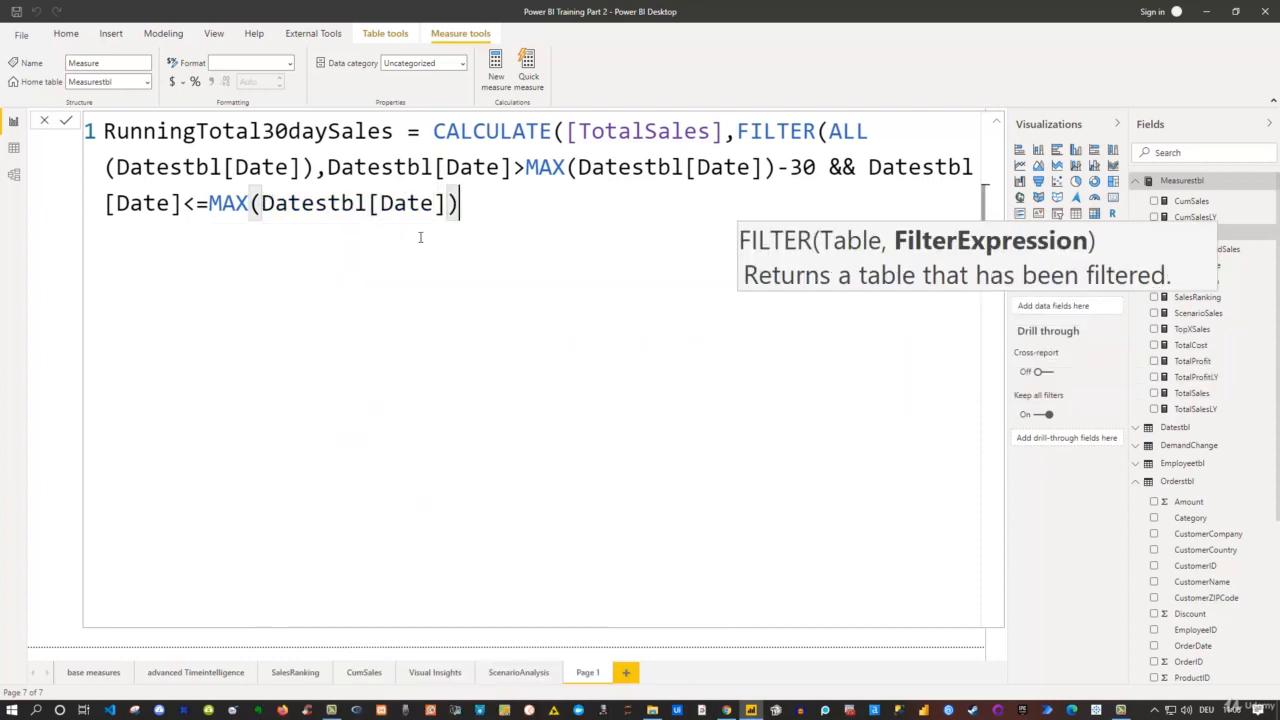
pyautogui.write(')')
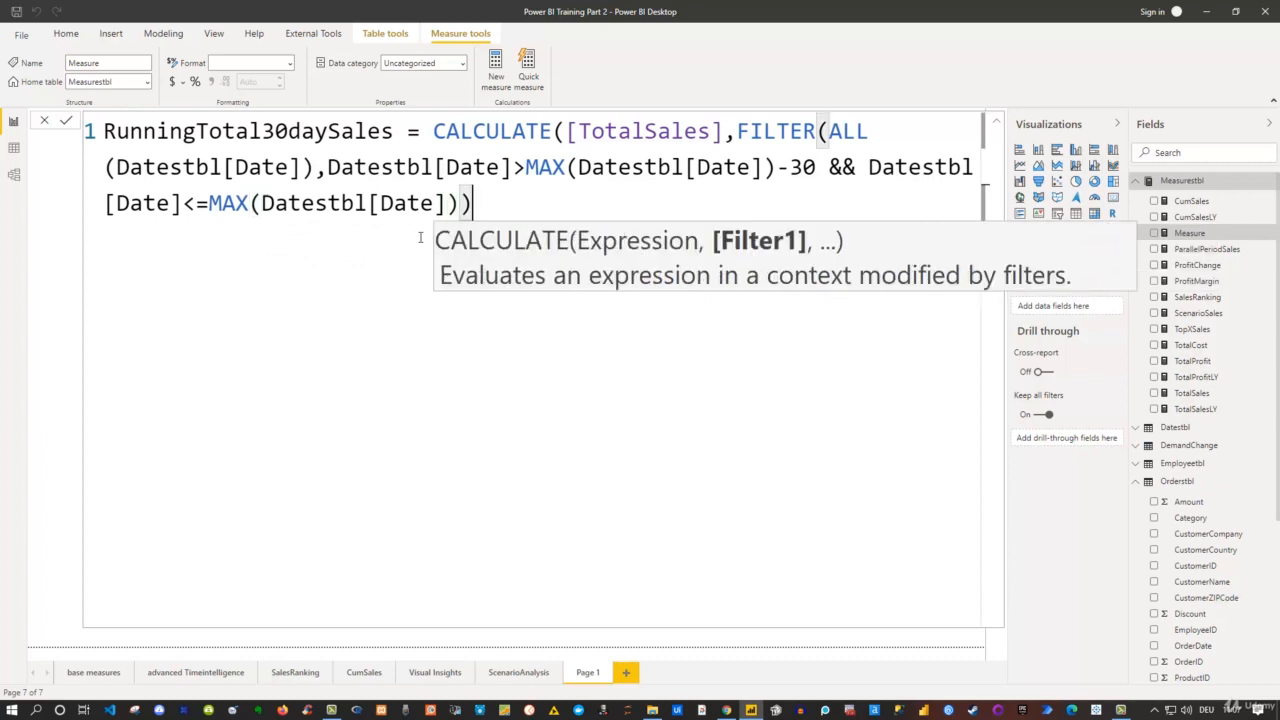
pyautogui.write(')')
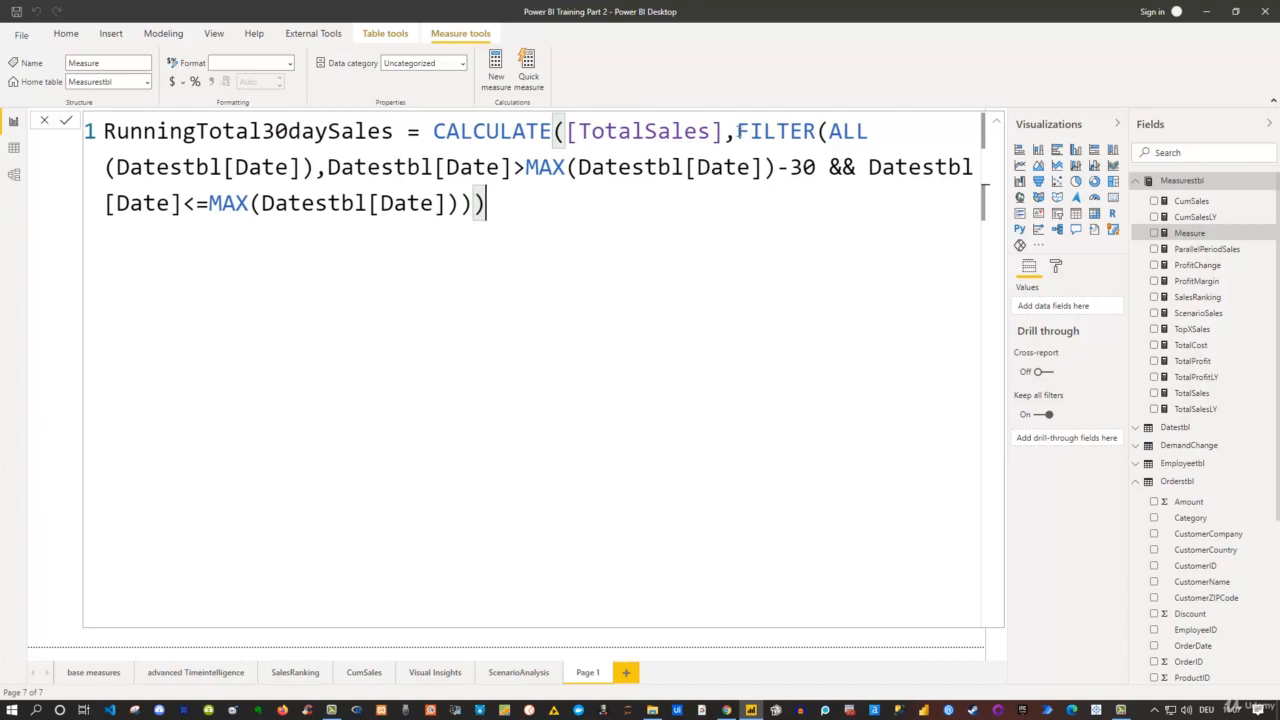
# Move the FILTER expression onto its own line and indent it beneath the CALCULATE arguments.
pyautogui.click(738, 131)
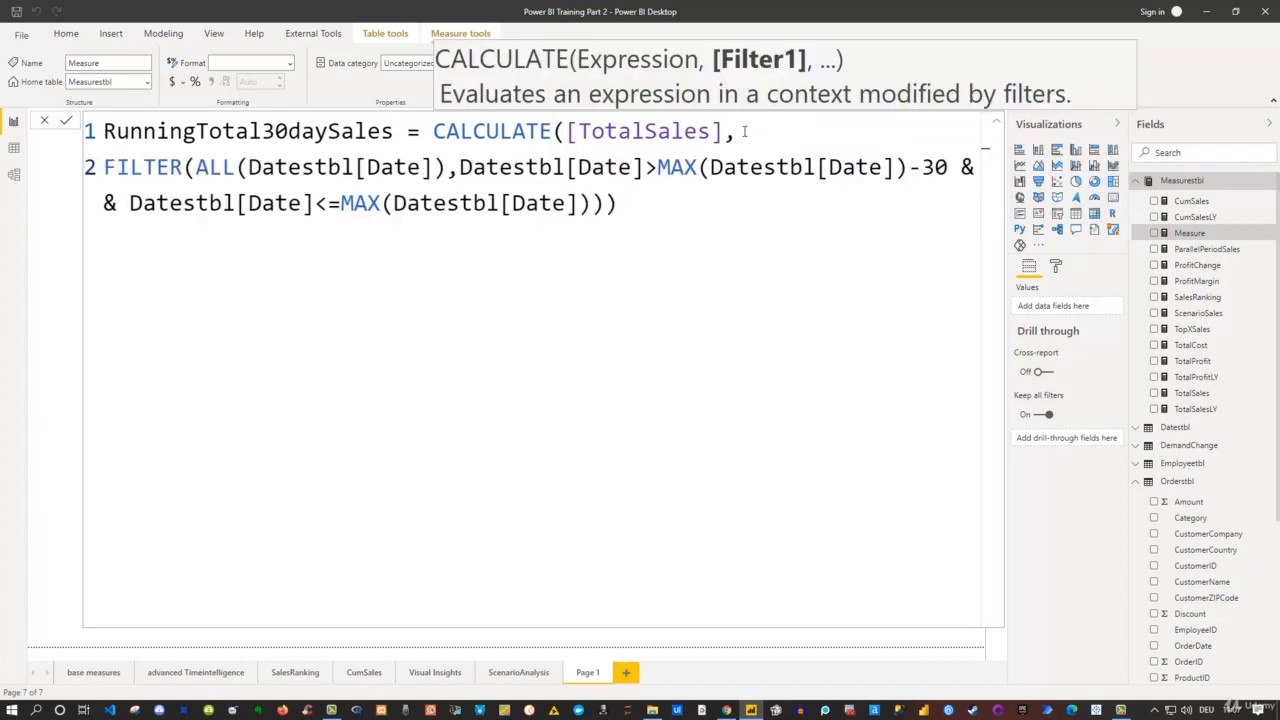
pyautogui.press('Tab')
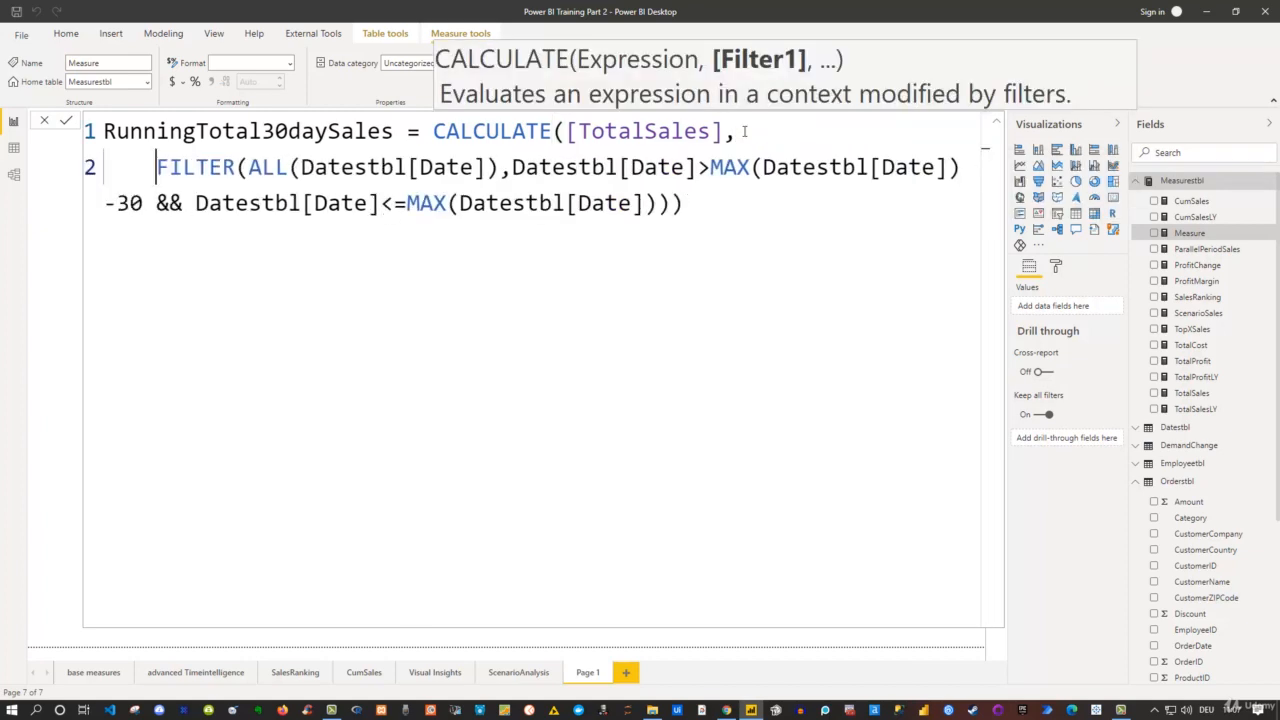
pyautogui.press('Tab')
pyautogui.press('Tab')
pyautogui.press('Tab')
pyautogui.press('Tab')
pyautogui.press('Tab')
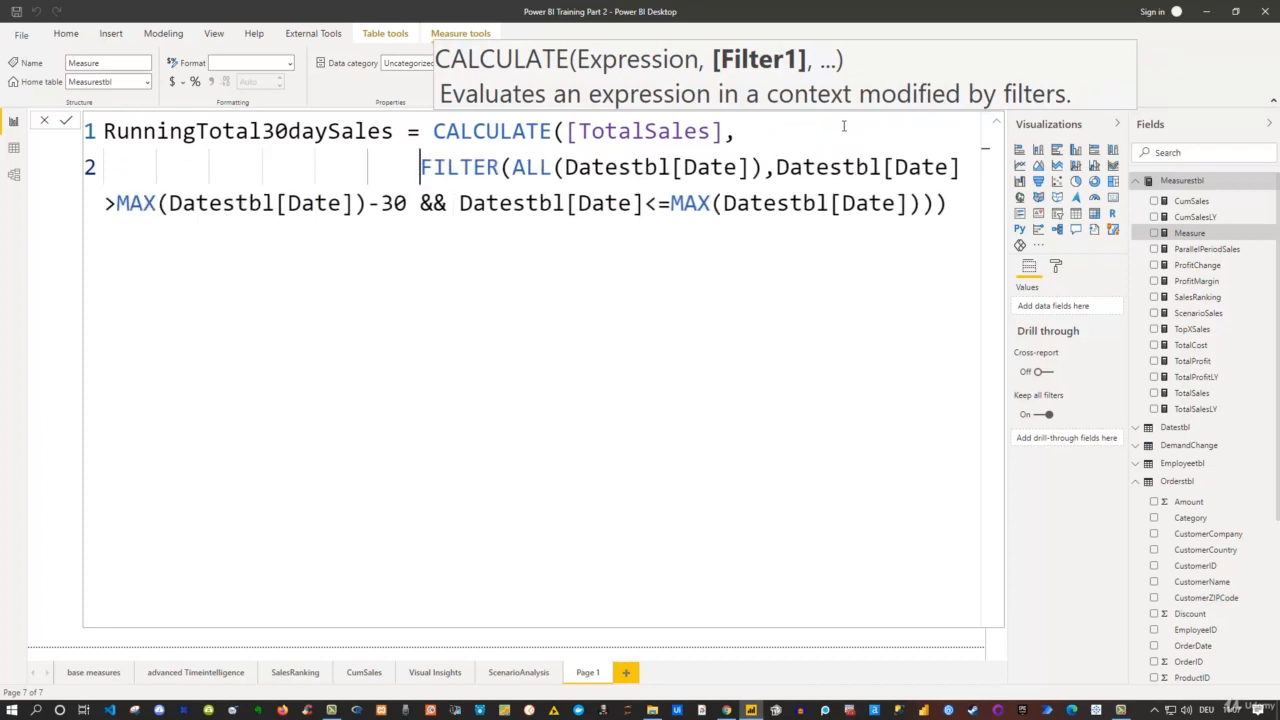
pyautogui.press('Tab')
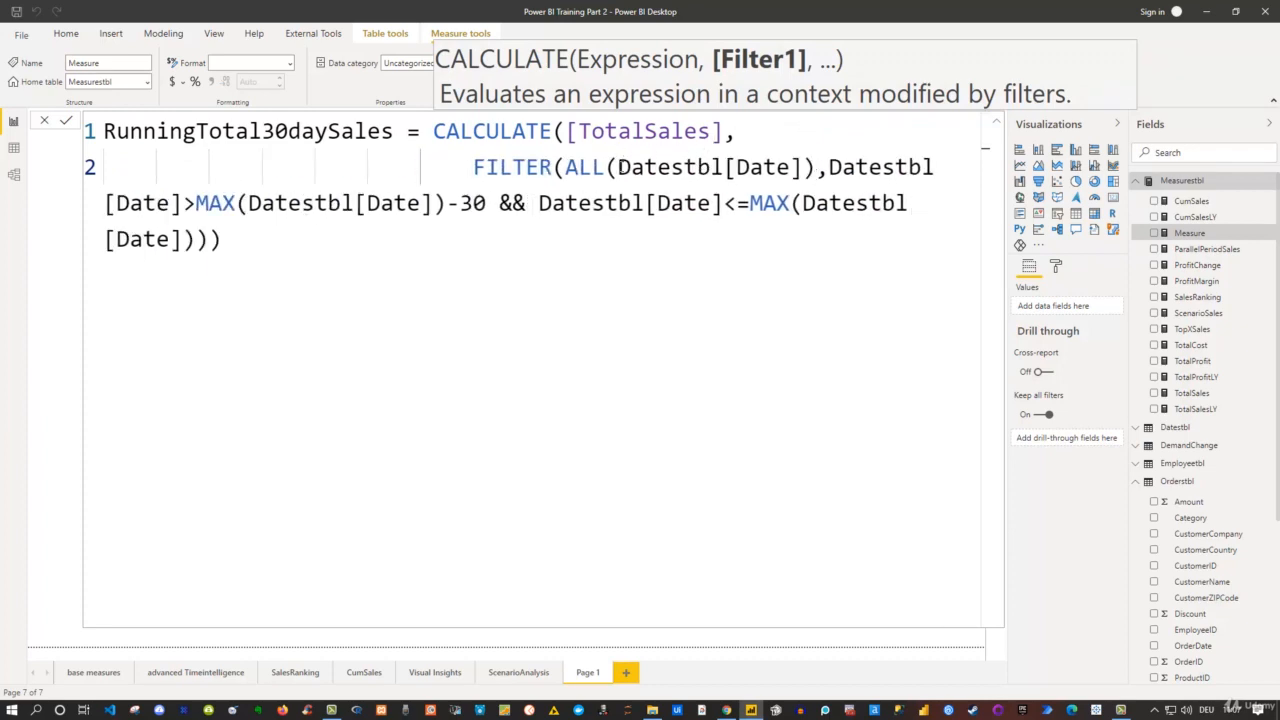
# Indent the wrapped [Date]>MAX(Datestbl[Date])-30 part so it lines up with the start of FILTER.
pyautogui.click(110, 204)
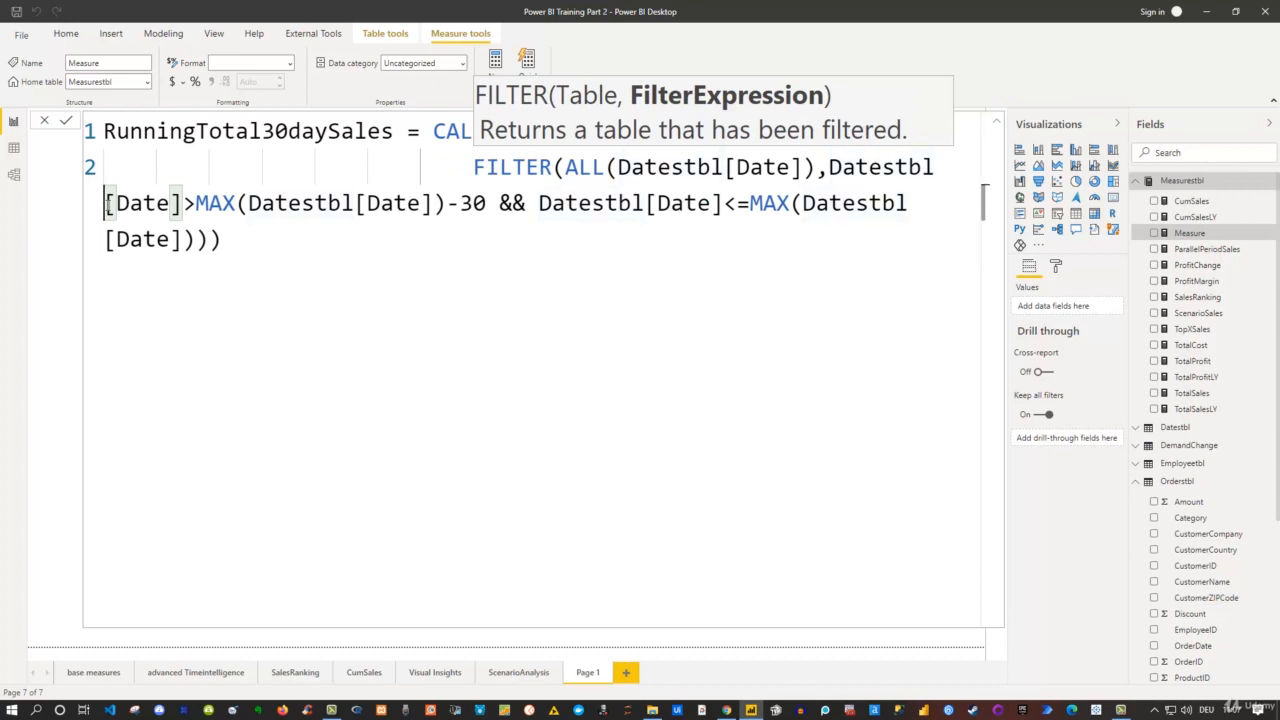
pyautogui.press('Tab')
pyautogui.press('Tab')
pyautogui.press('Tab')
pyautogui.press('Tab')
pyautogui.press('Tab')
pyautogui.press('Tab')
pyautogui.press('Tab')
pyautogui.press('Tab')
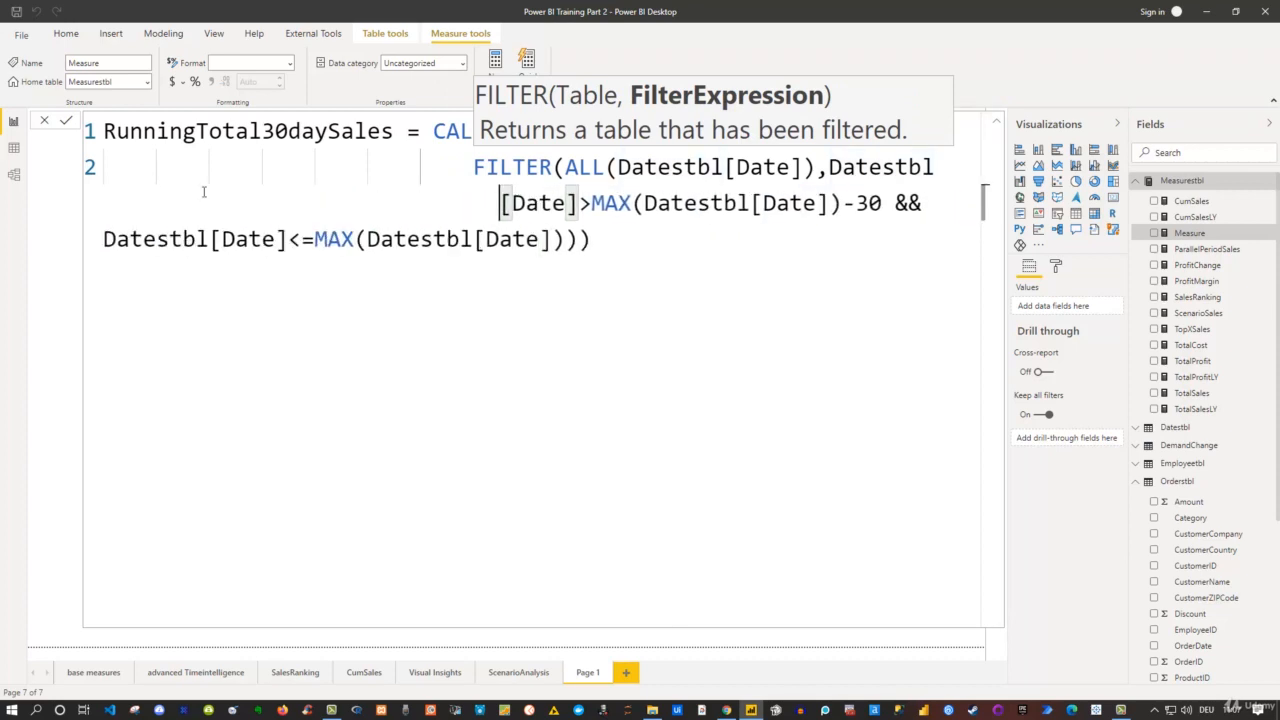
pyautogui.press('BackSpace')
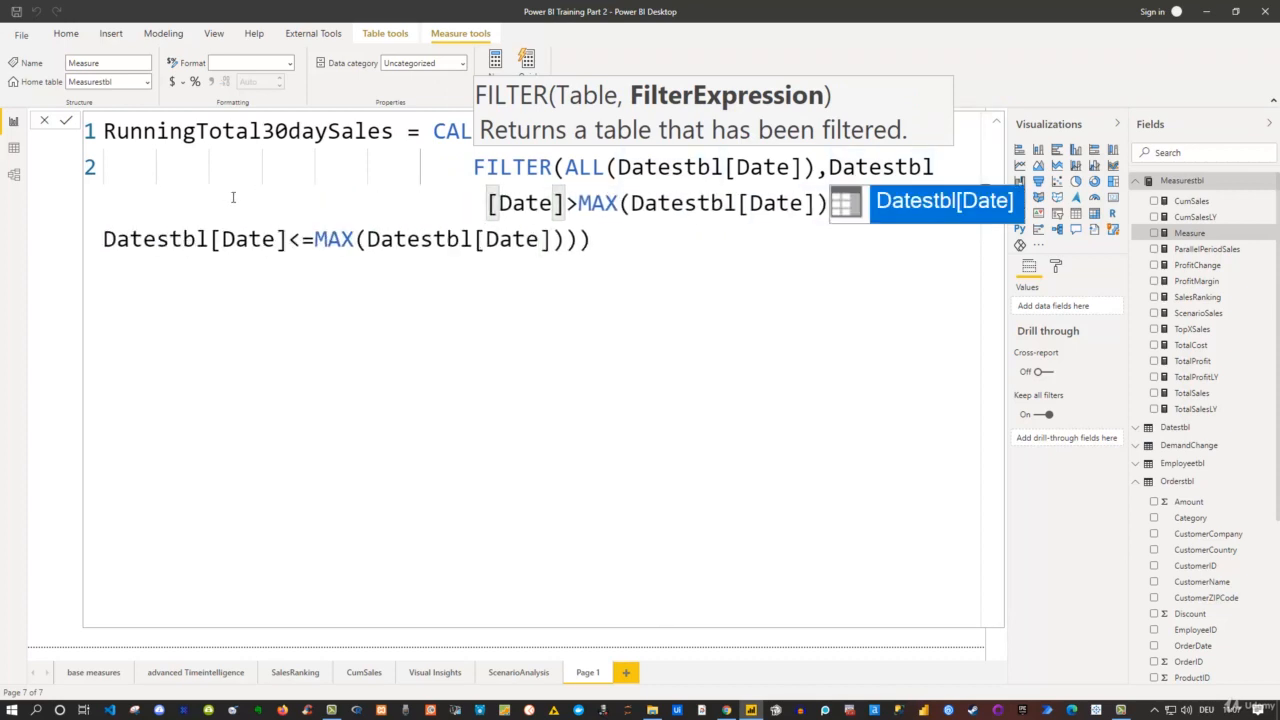
pyautogui.press('BackSpace')
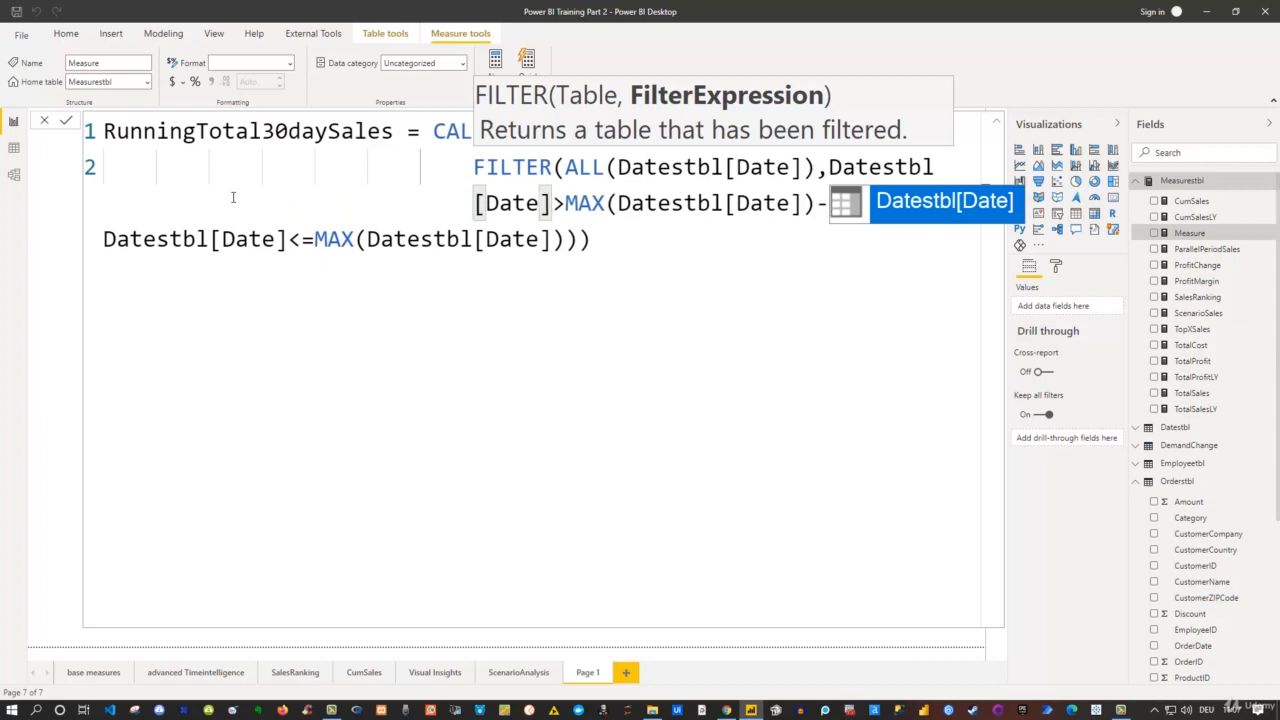
# Indent the wrapped Datestbl[Date]<=MAX(Datestbl[Date]) condition to align with the start of FILTER.
pyautogui.click(171, 323)
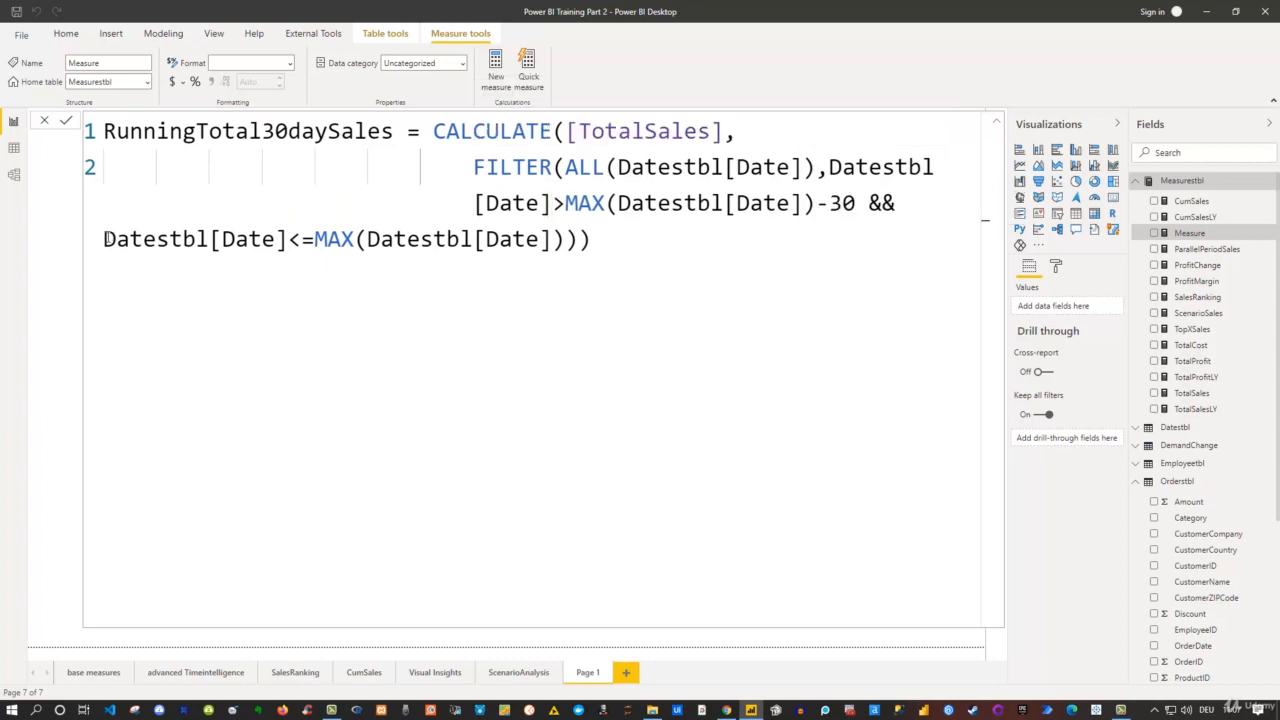
pyautogui.press('Tab')
pyautogui.press('Tab')
pyautogui.press('Tab')
pyautogui.press('Tab')
pyautogui.press('Tab')
pyautogui.press('Tab')
pyautogui.press('Tab')
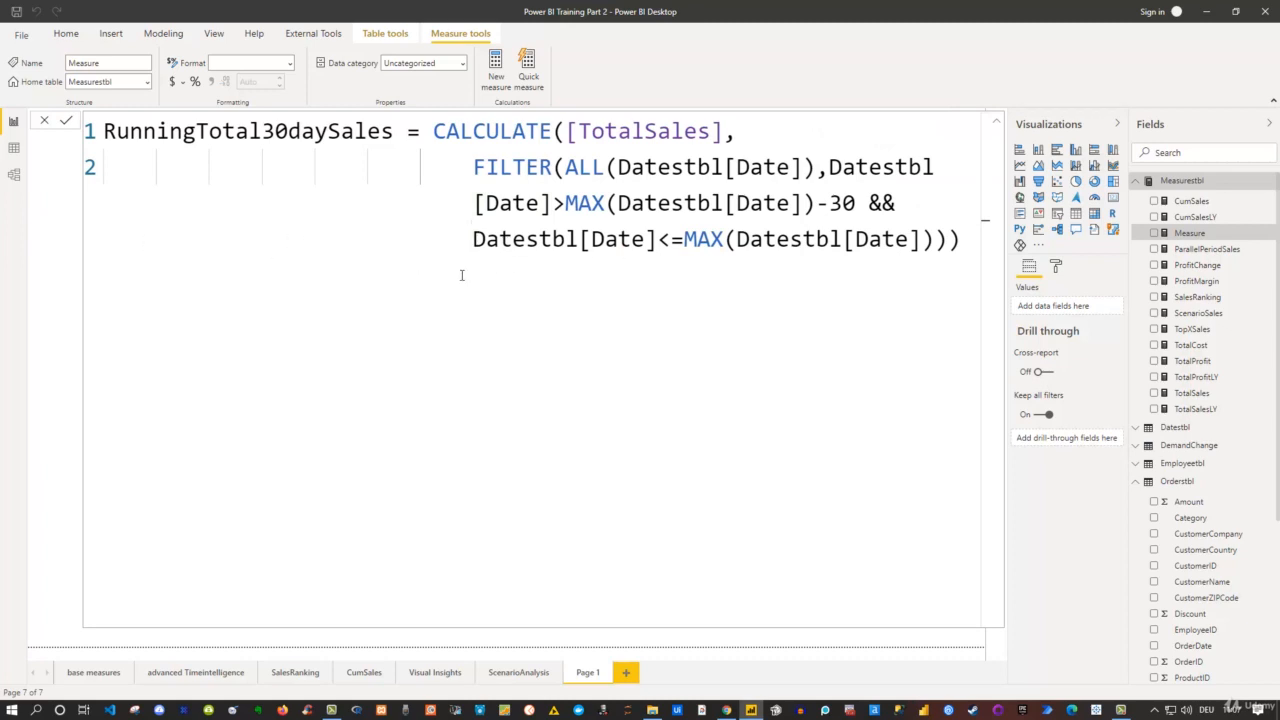
# Examine the FILTER expression, its ALL(Datestbl[Date]) table argument and the two date conditions.
pyautogui.scroll(-2, 462, 275)
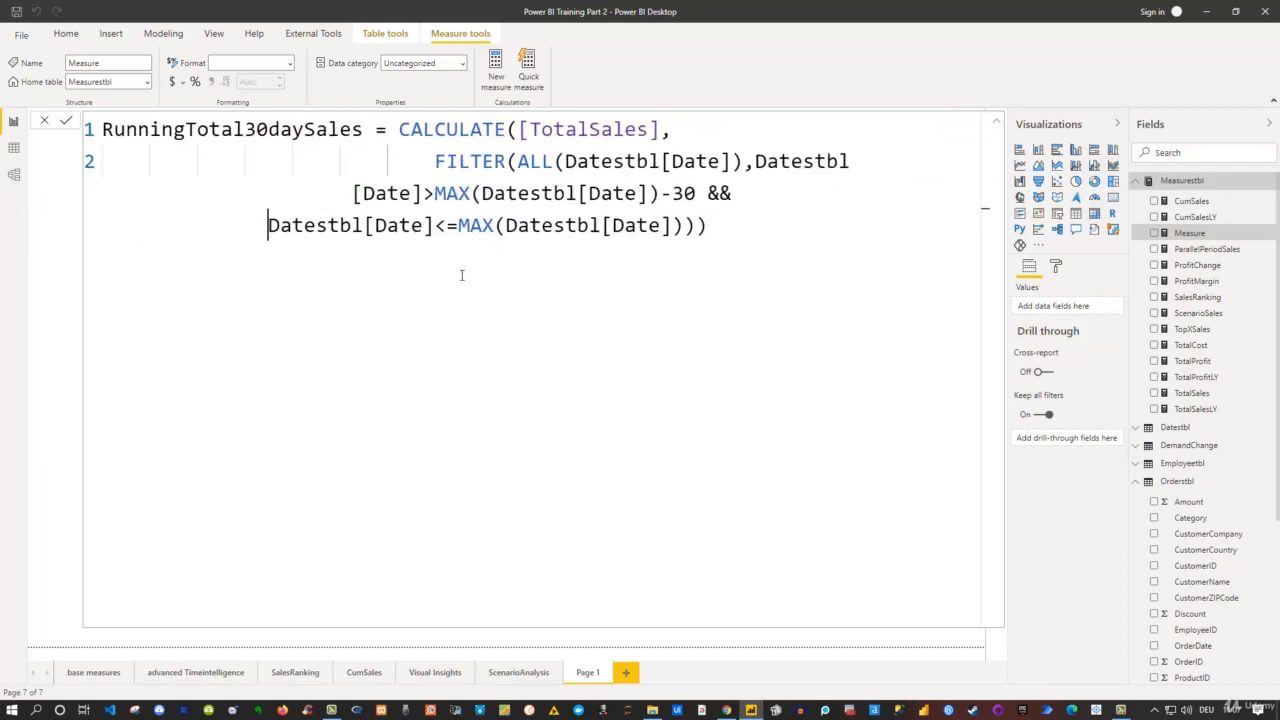
pyautogui.scroll(2, 462, 275)
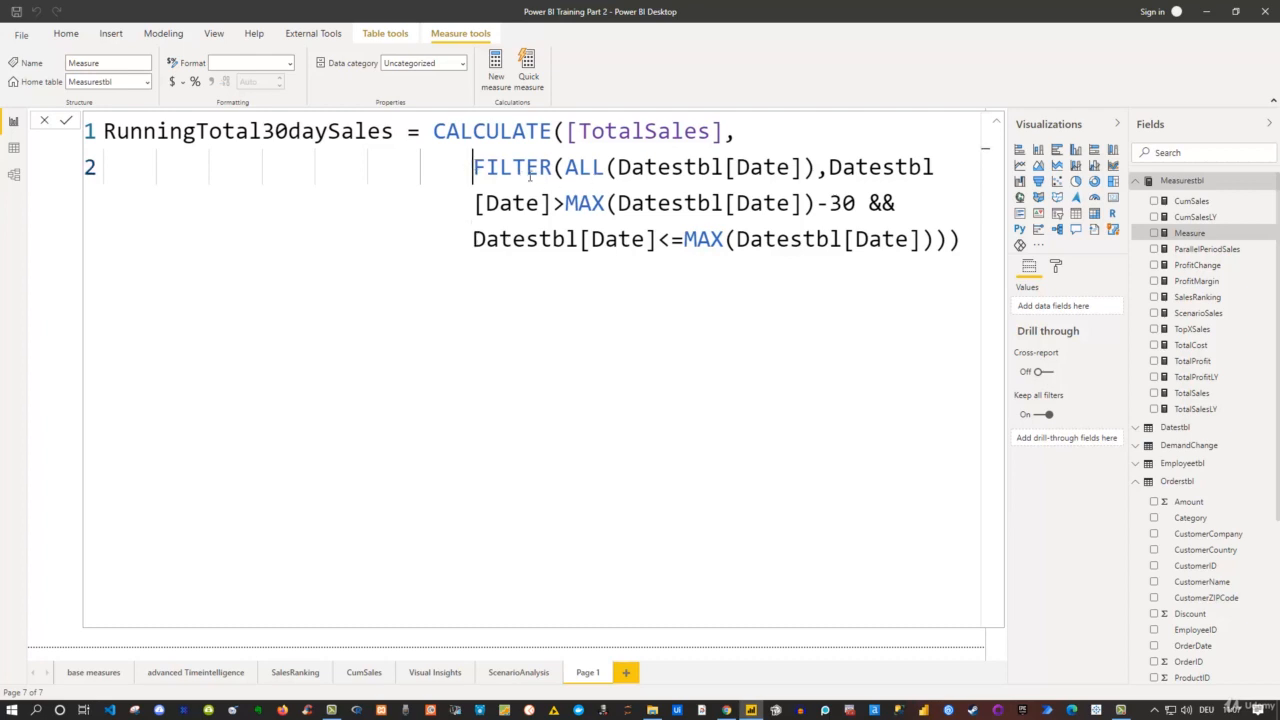
pyautogui.moveTo(475, 168); pyautogui.dragTo(963, 244)
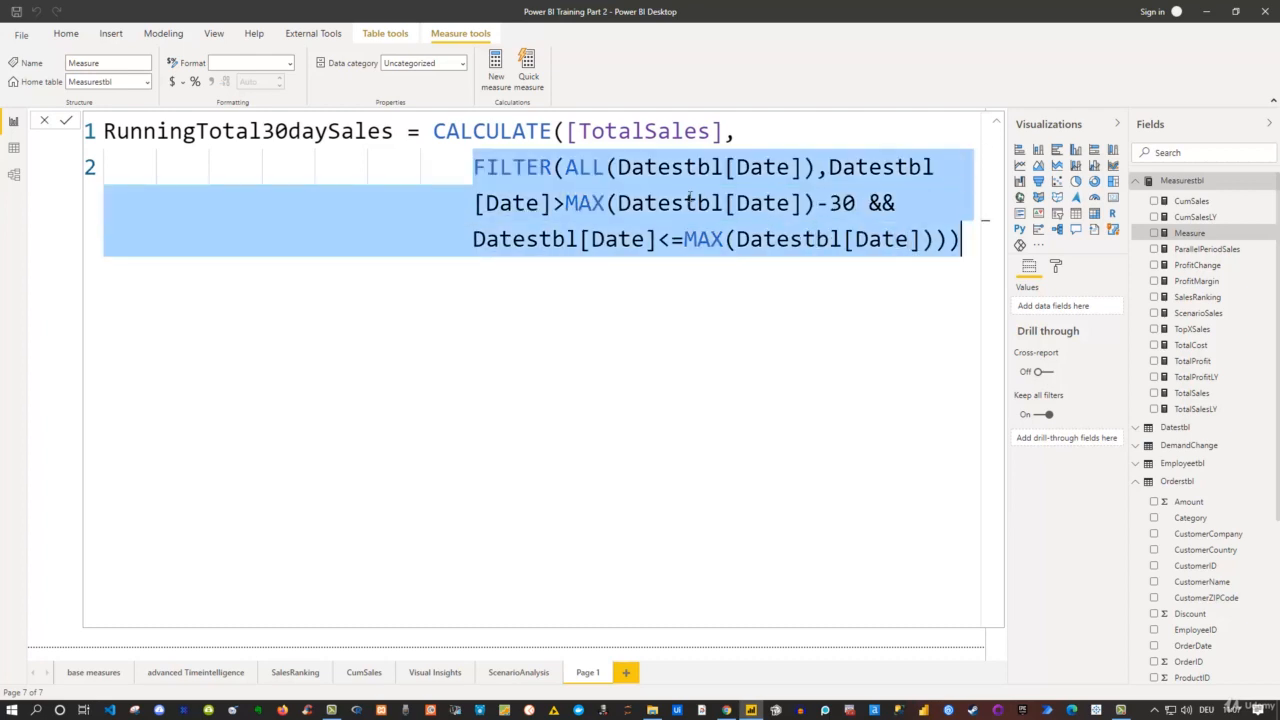
pyautogui.click(686, 200)
pyautogui.moveTo(564, 167); pyautogui.dragTo(606, 167)
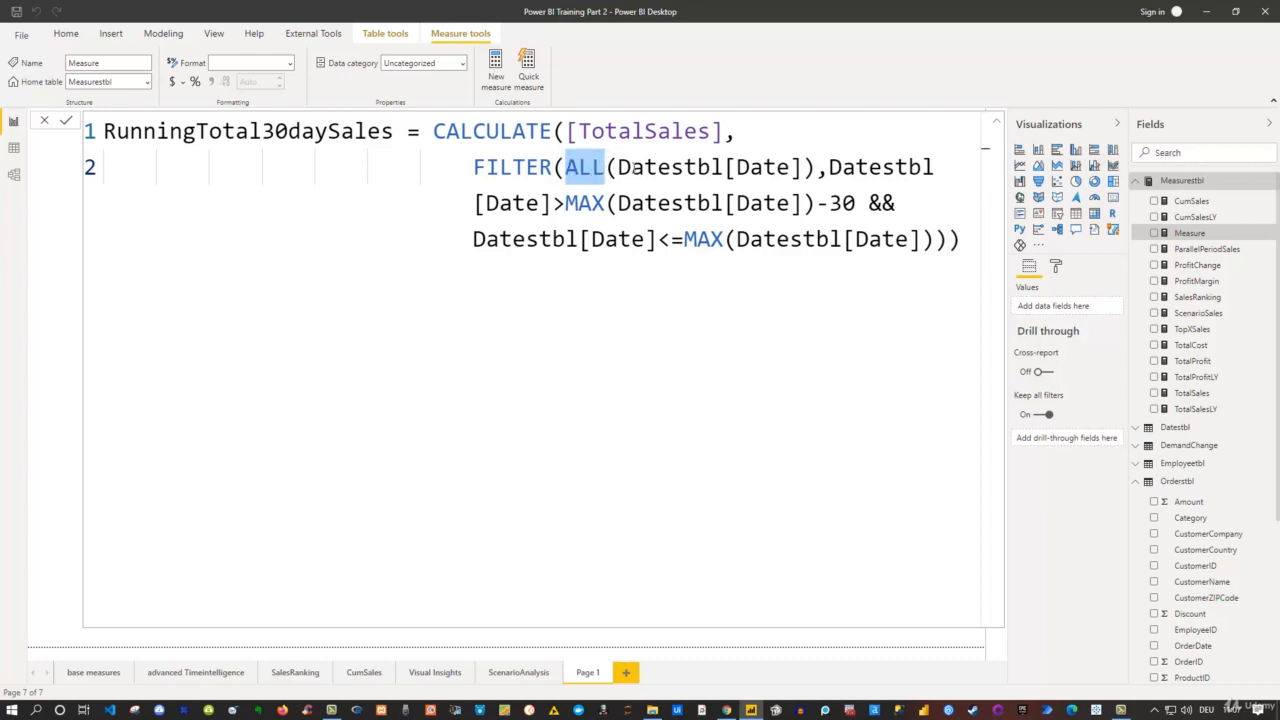
pyautogui.click(591, 167)
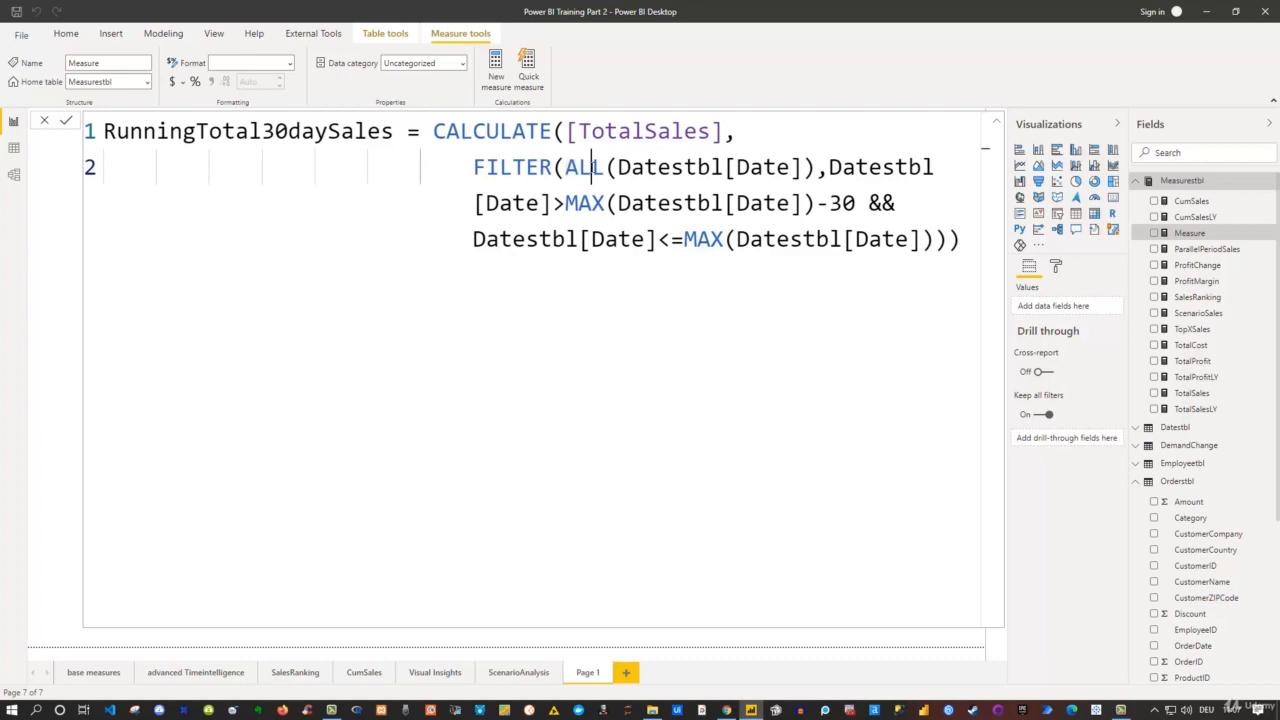
pyautogui.moveTo(565, 167); pyautogui.dragTo(820, 170)
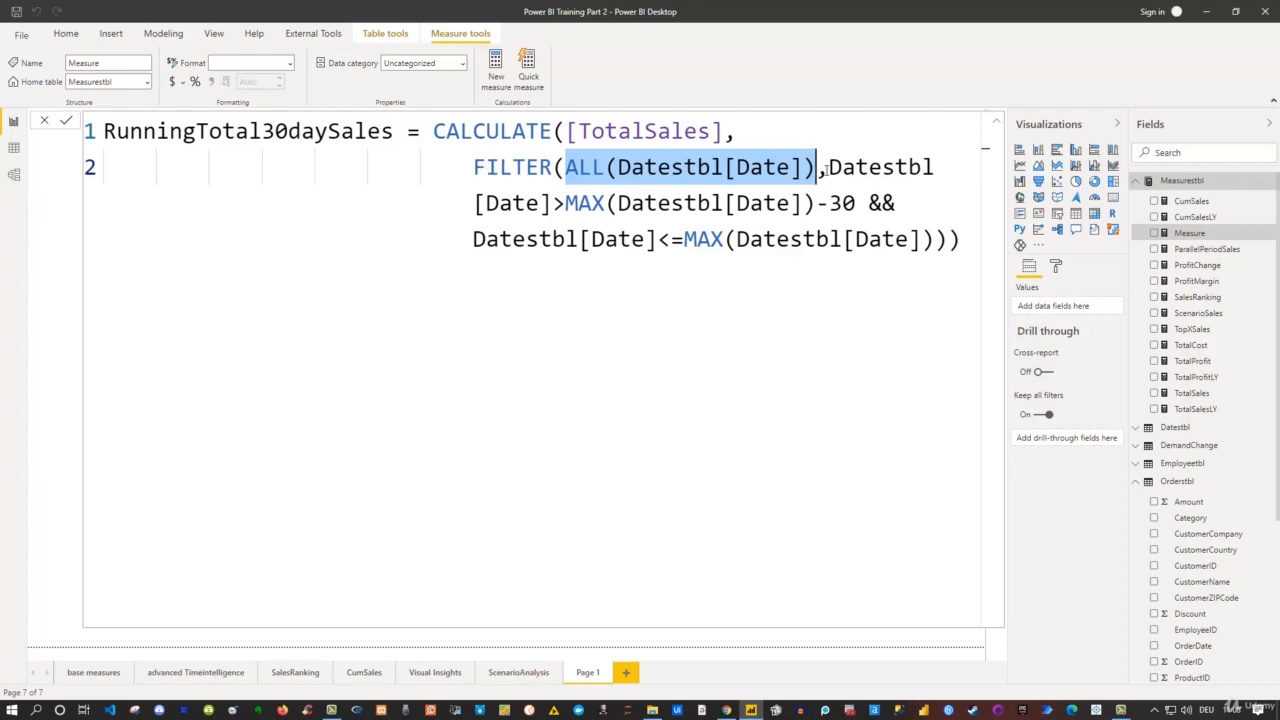
pyautogui.moveTo(830, 166); pyautogui.dragTo(921, 240)
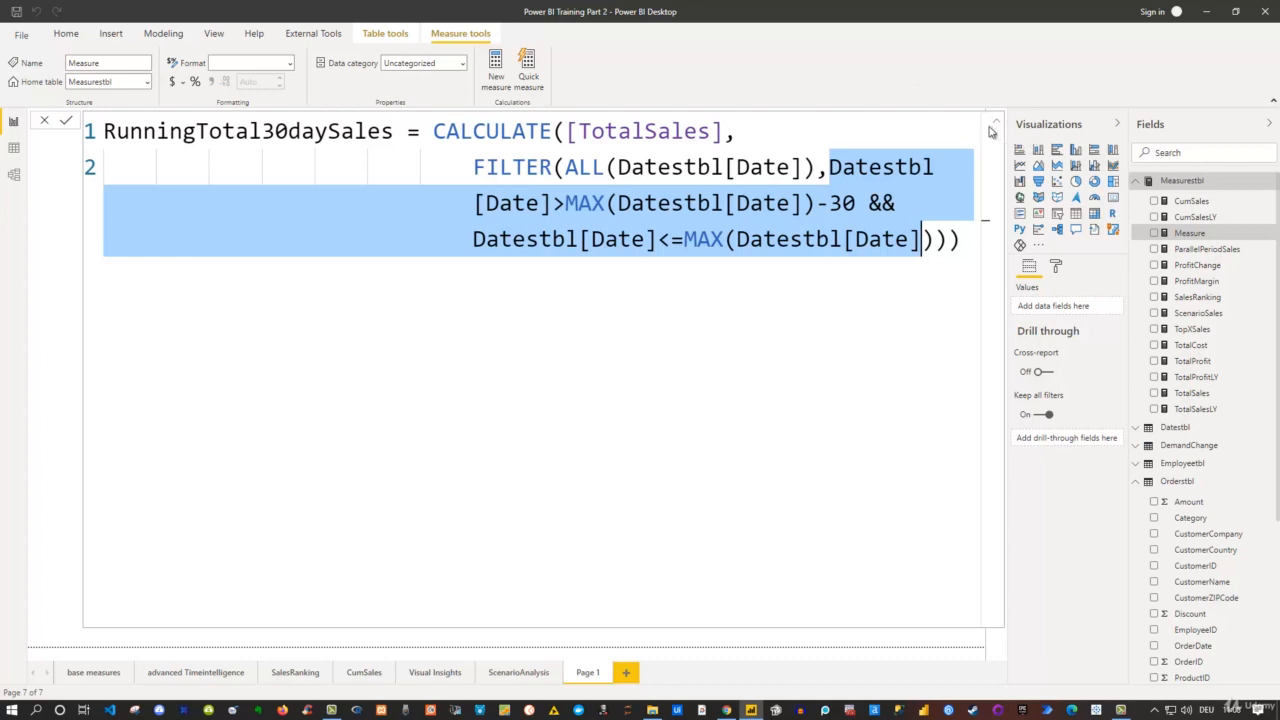
# Commit the RunningTotal30daySales measure and collapse the formula editor.
pyautogui.press('Return')
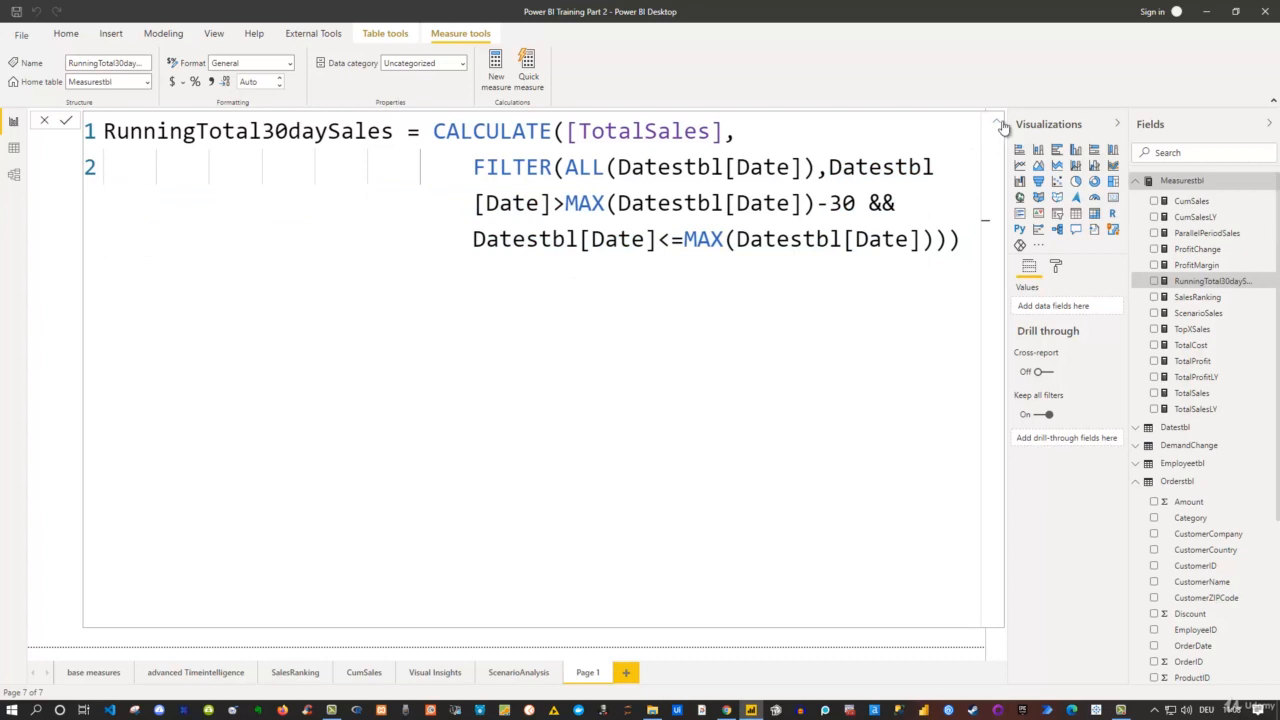
pyautogui.click(999, 126)
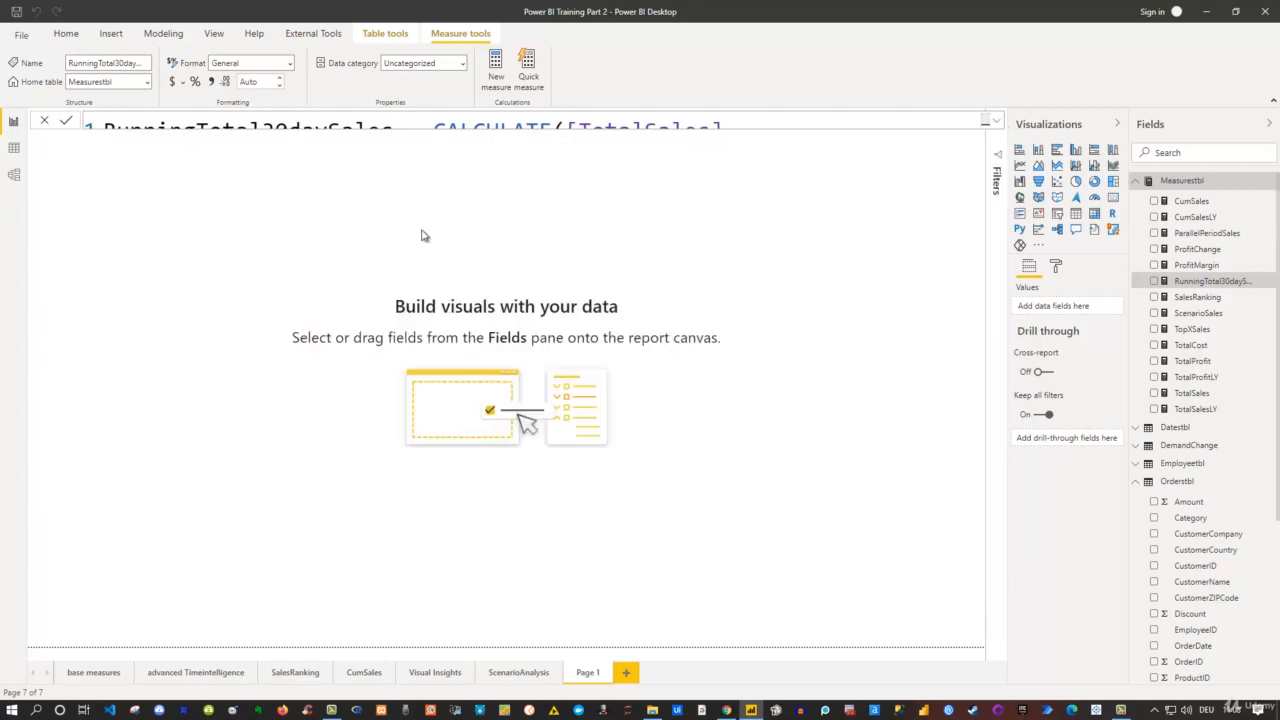
# Create a table visual from the Datestbl Date hierarchy without the Quarter level, and enlarge it.
pyautogui.click(1138, 429)
pyautogui.click(1155, 447)
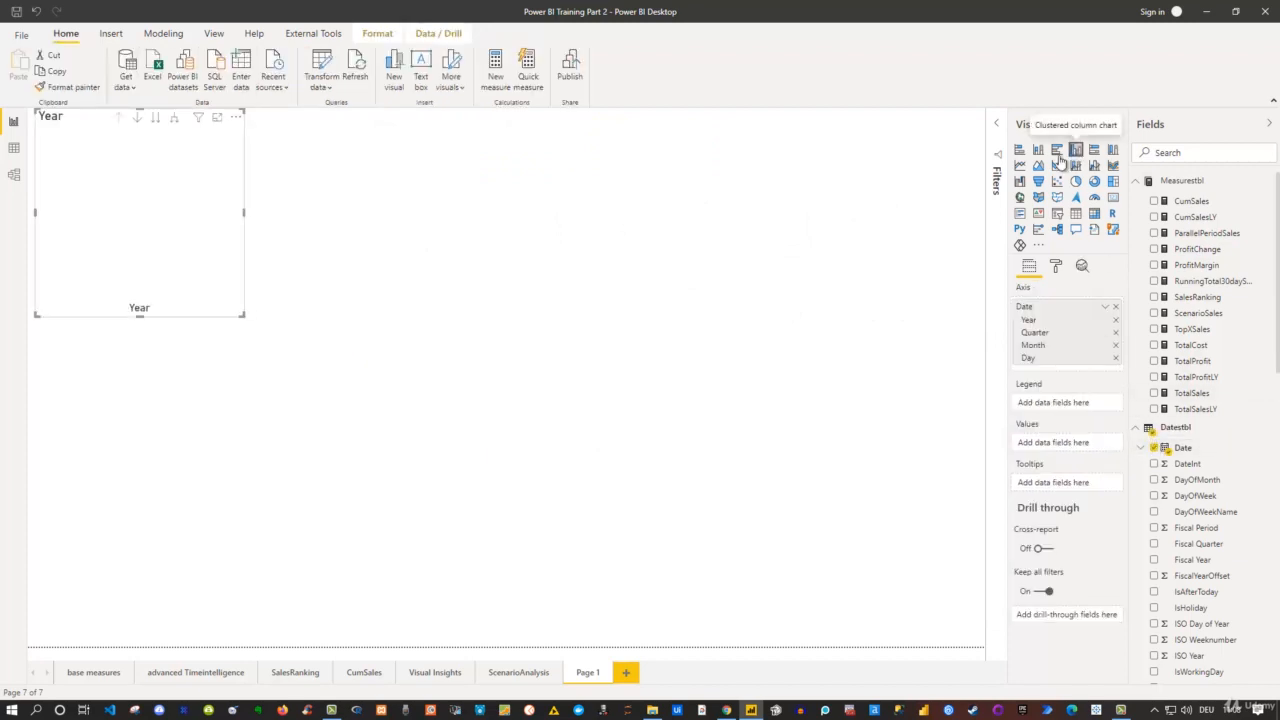
pyautogui.click(1075, 213)
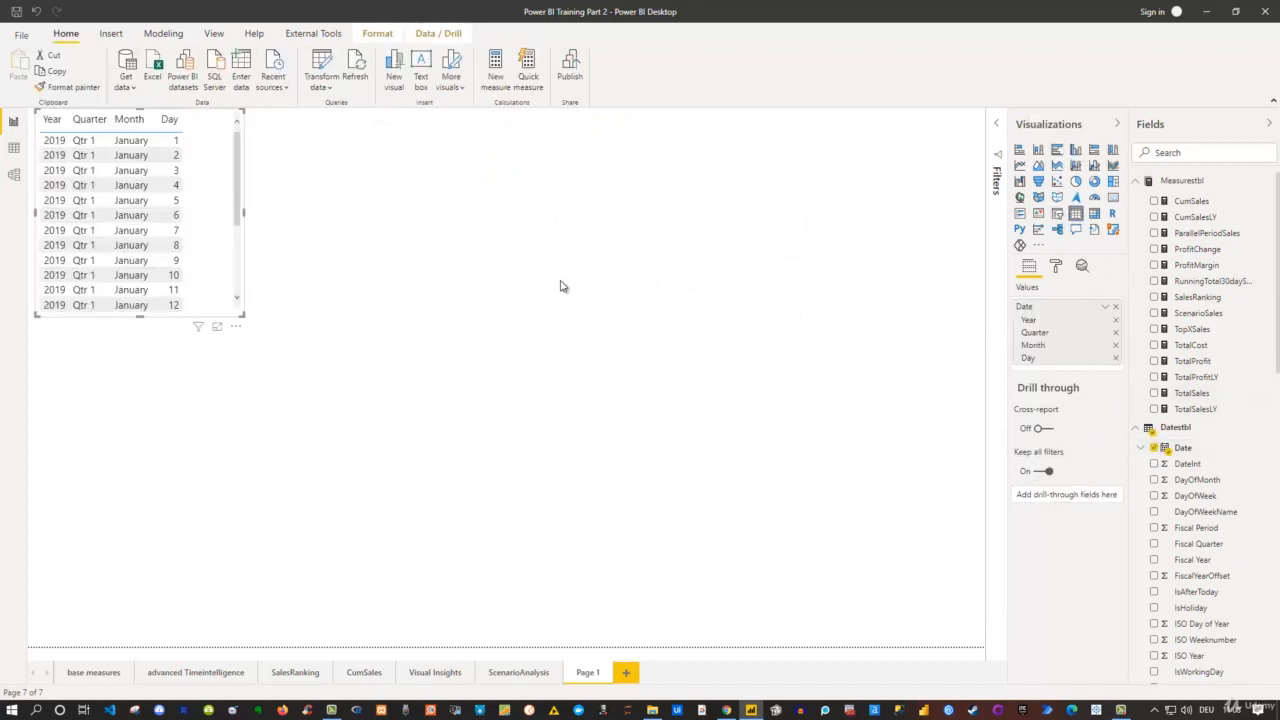
pyautogui.click(1116, 333)
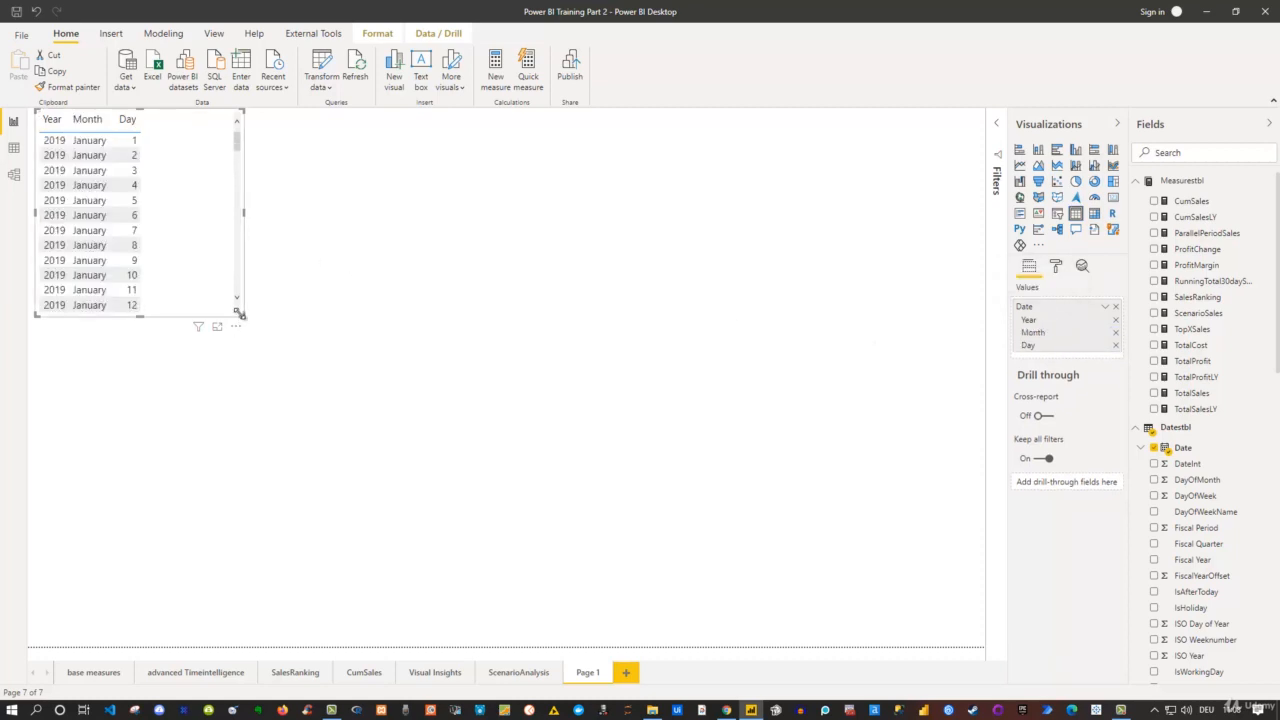
pyautogui.moveTo(241, 316); pyautogui.dragTo(349, 494)
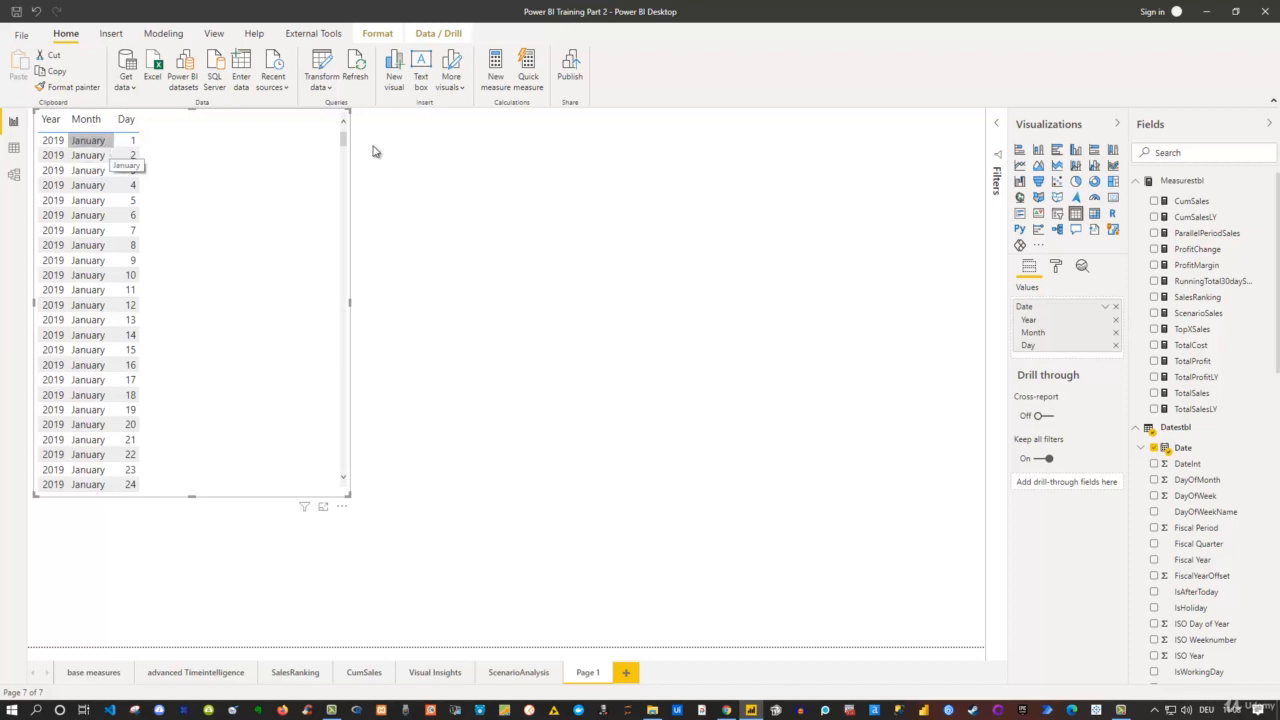
# Switch the table's Date field from the date hierarchy to plain dates and enlarge the table further.
pyautogui.rightClick(1057, 309)
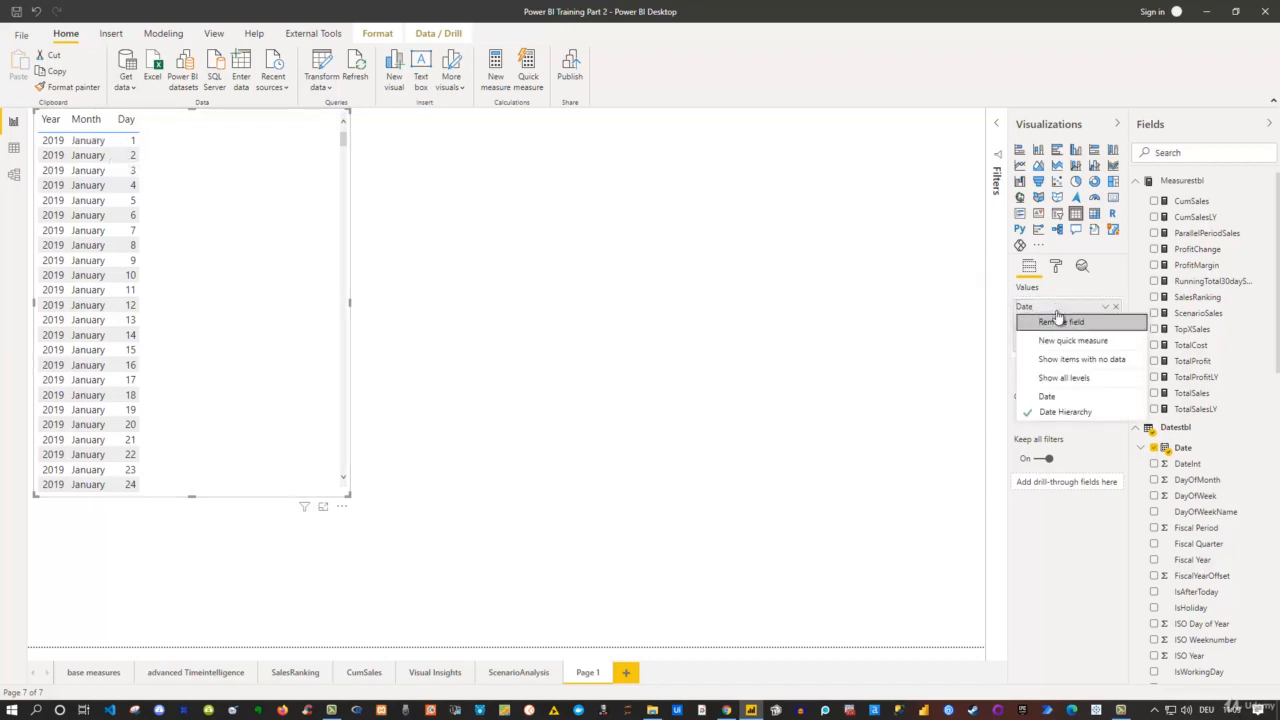
pyautogui.click(1050, 397)
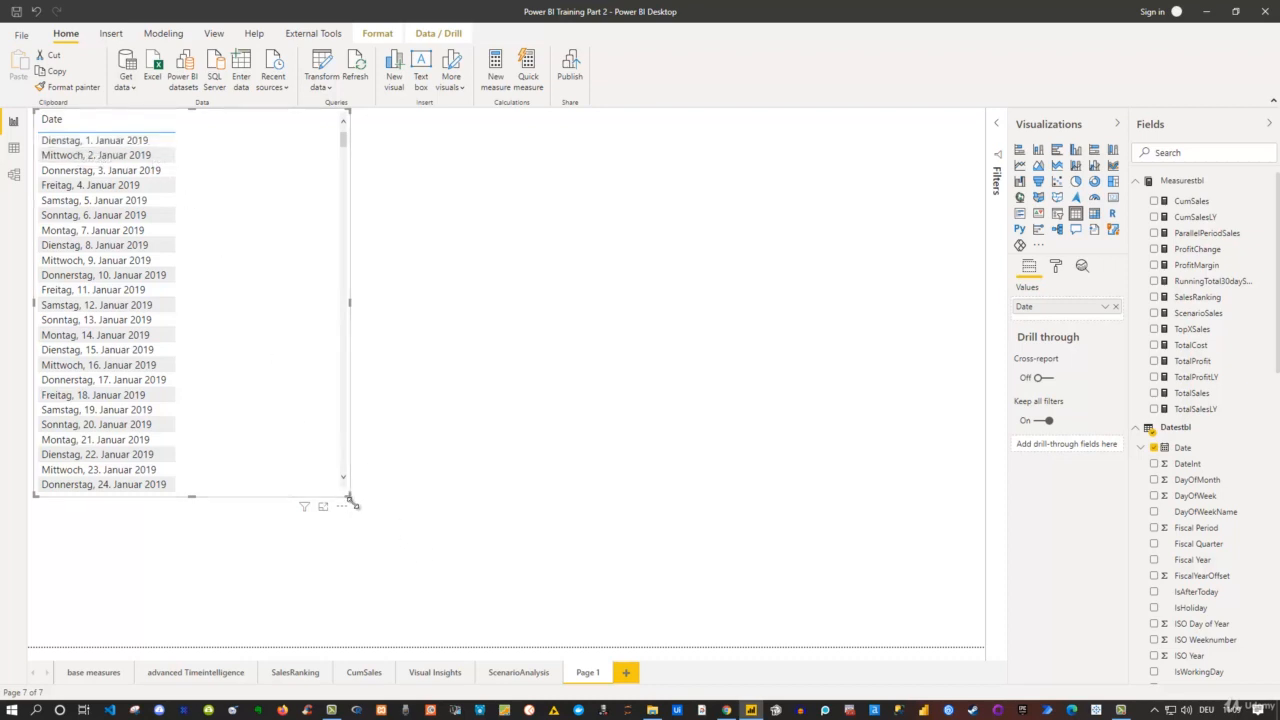
pyautogui.moveTo(349, 497); pyautogui.dragTo(398, 578)
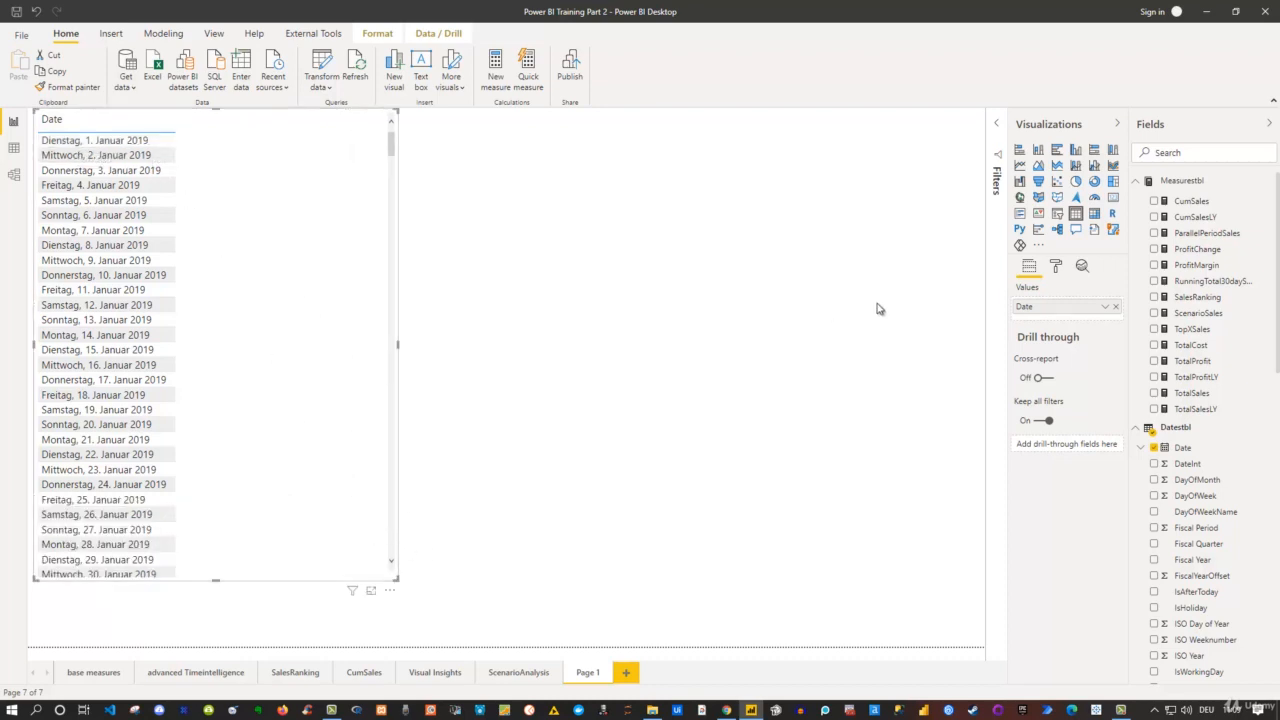
# Set the text size of the table's values to 15 pt and add the TotalSales measure to it.
pyautogui.click(1055, 267)
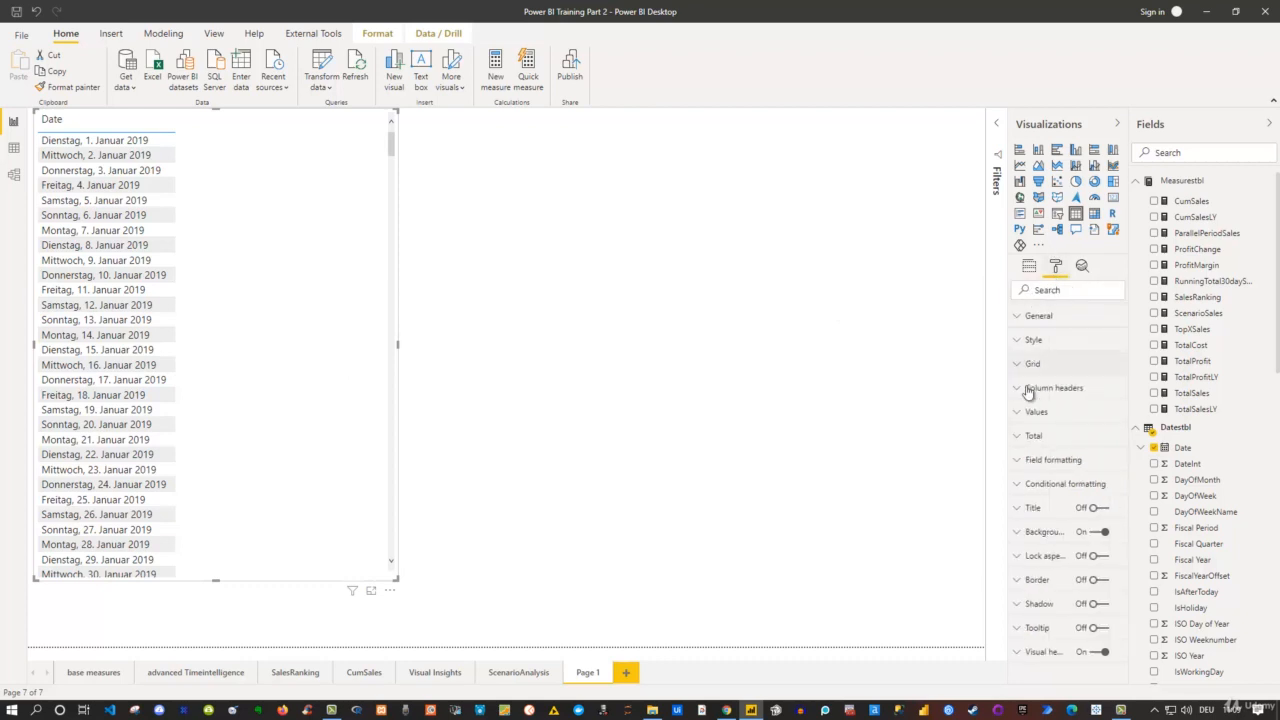
pyautogui.click(1019, 418)
pyautogui.scroll(-5, 1080, 565)
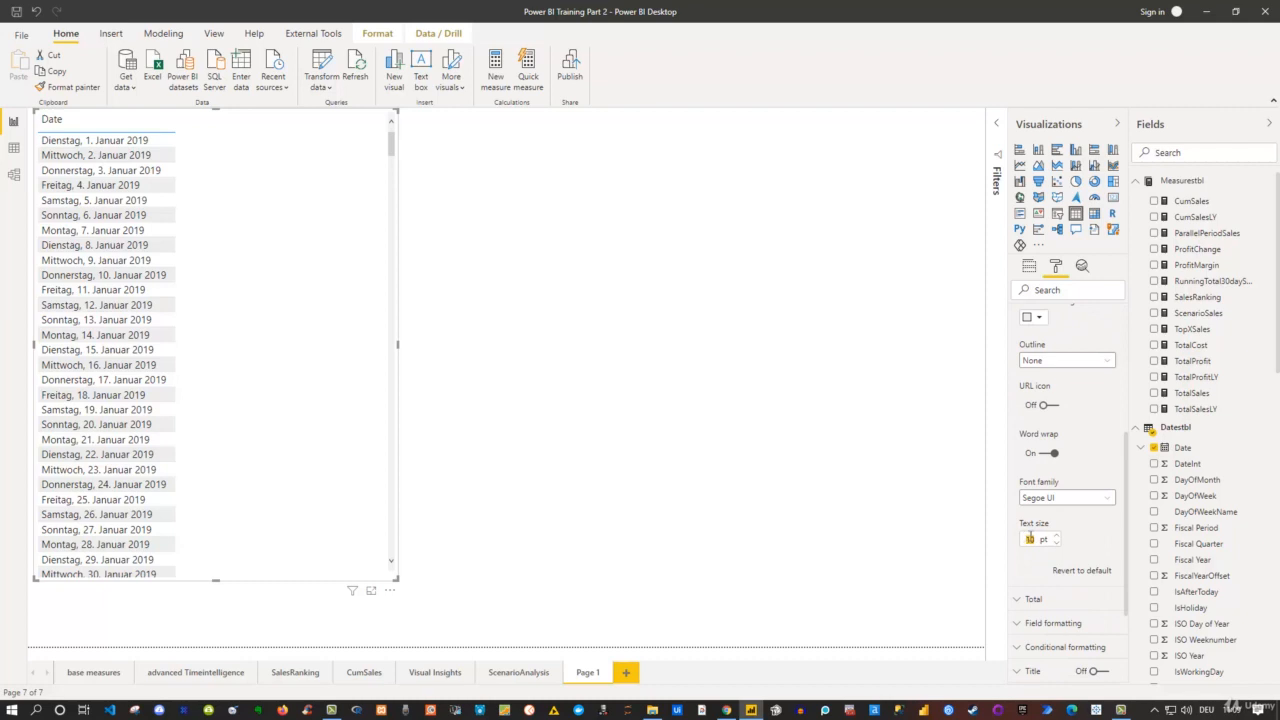
pyautogui.write('15')
pyautogui.press('Return')
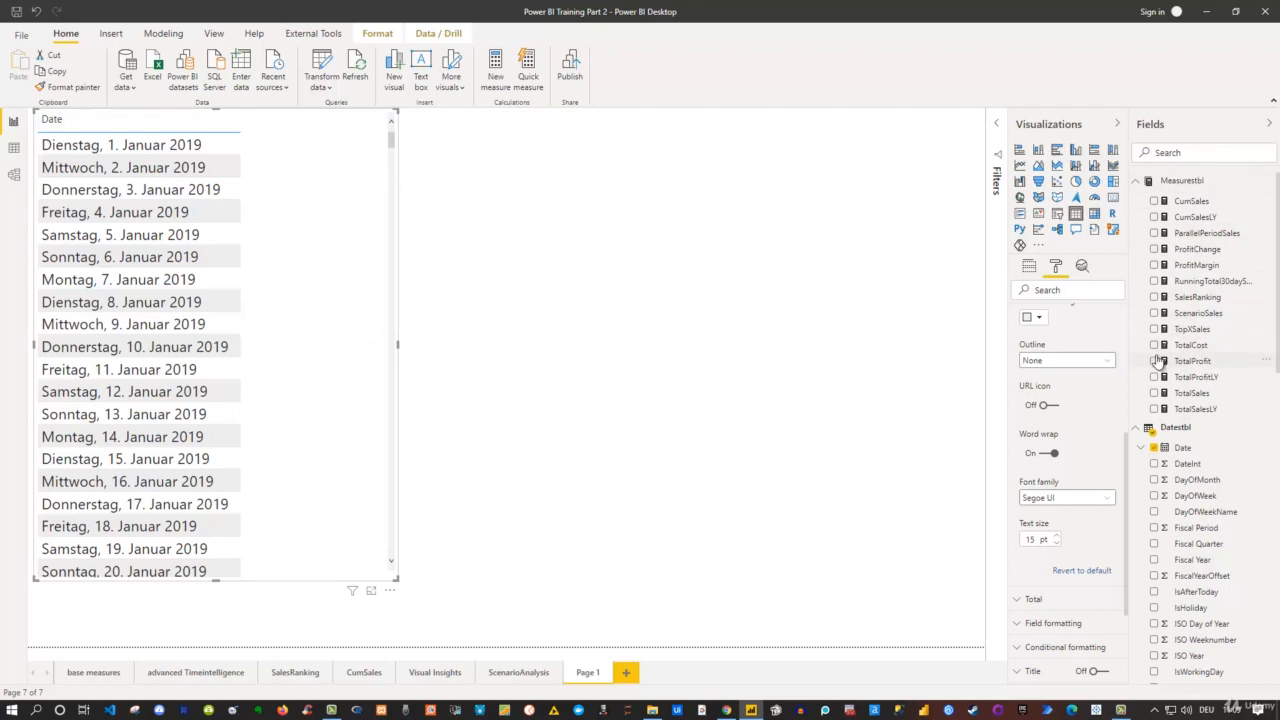
pyautogui.click(1155, 394)
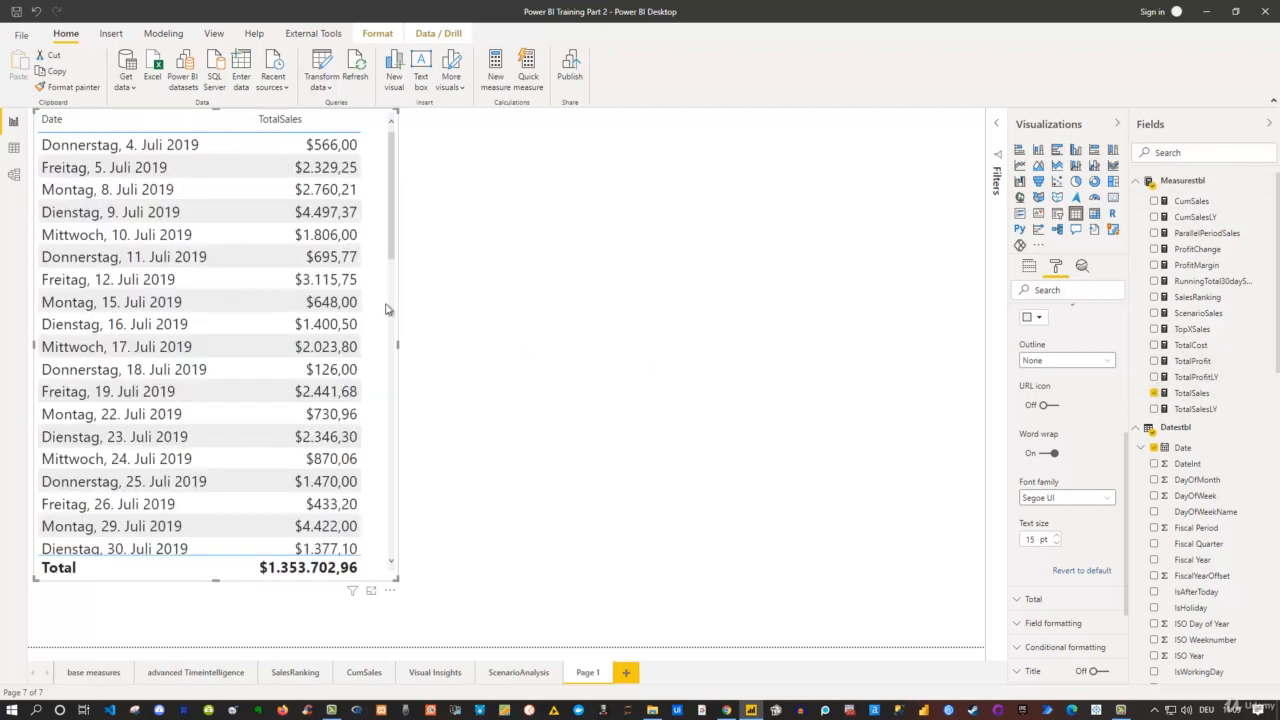
# Widen the table visual and format the RunningTotal30daySales measure as currency with 2 decimal places.
pyautogui.moveTo(444, 349); pyautogui.dragTo(503, 351)
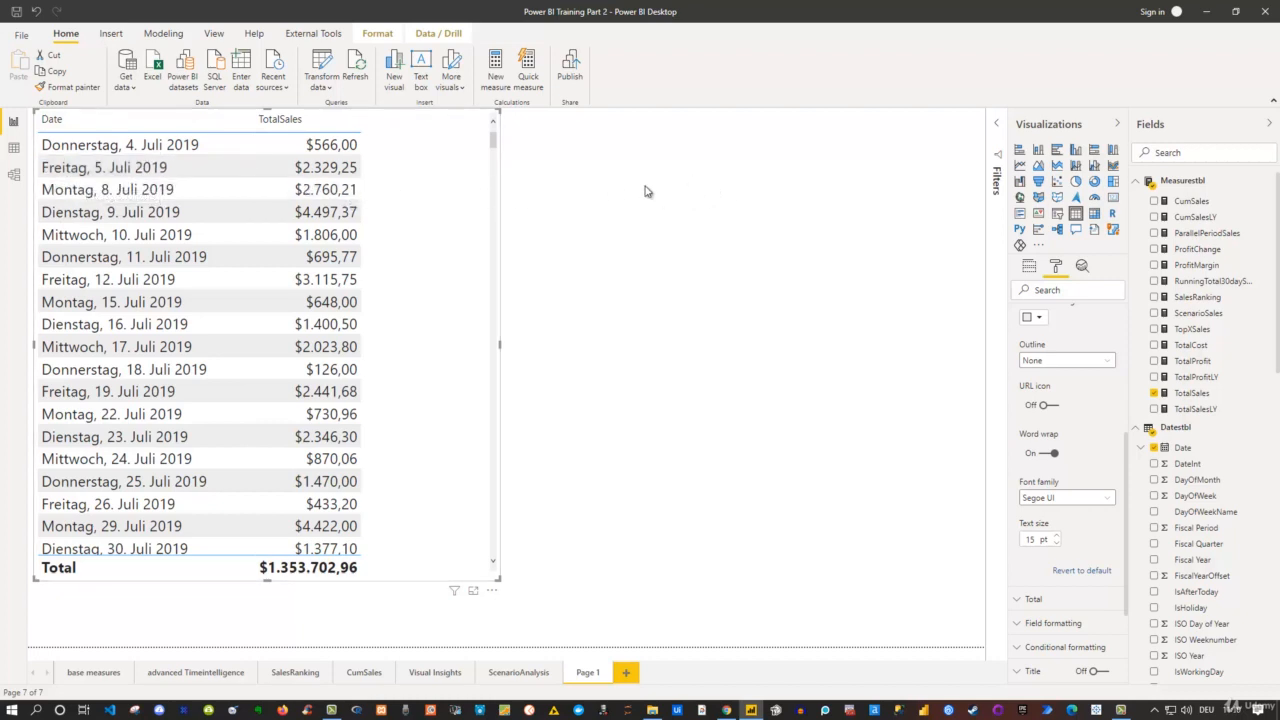
pyautogui.click(1200, 284)
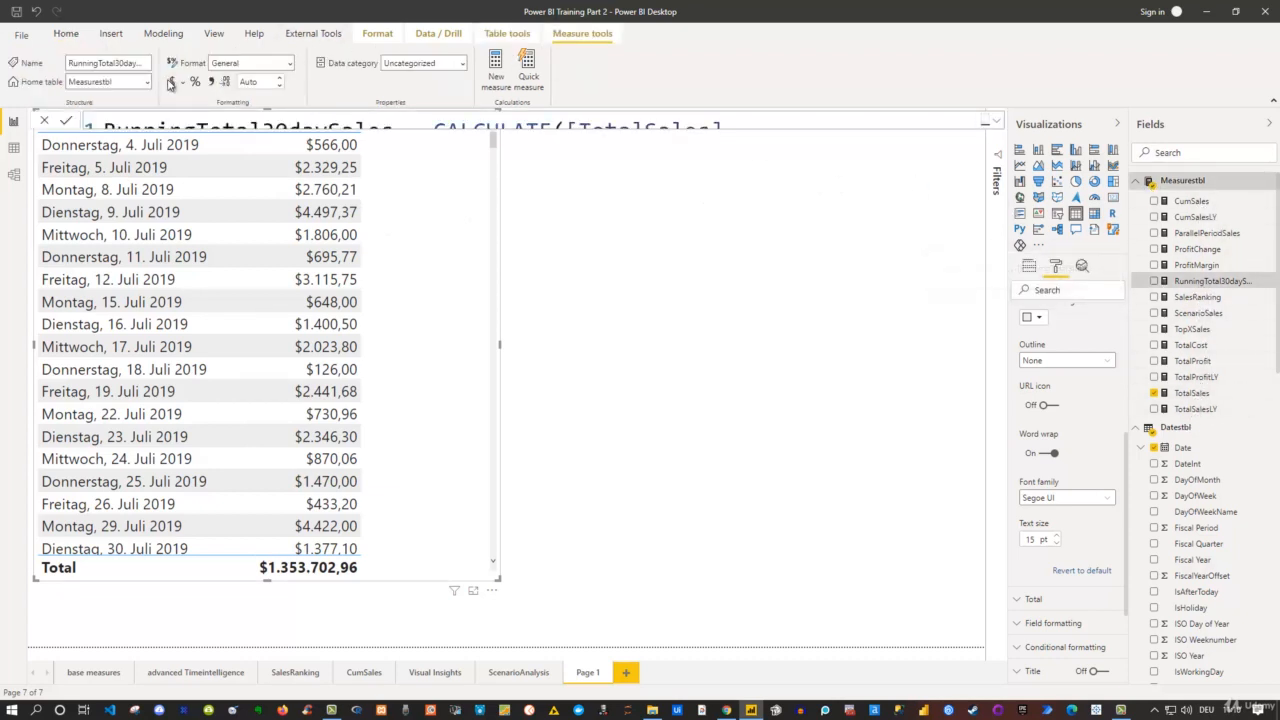
pyautogui.click(254, 84)
pyautogui.write('2')
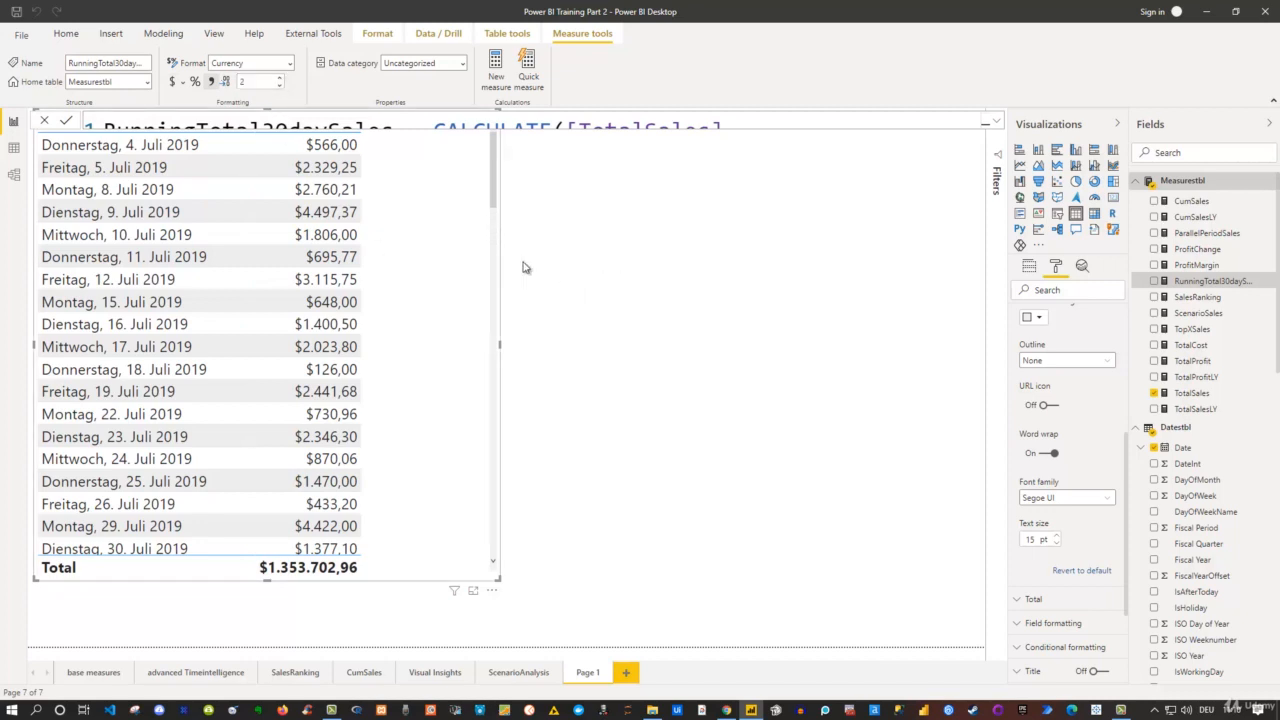
# Add the RunningTotal30daySales measure to the table and review its daily values from July into September 2019.
pyautogui.click(1155, 283)
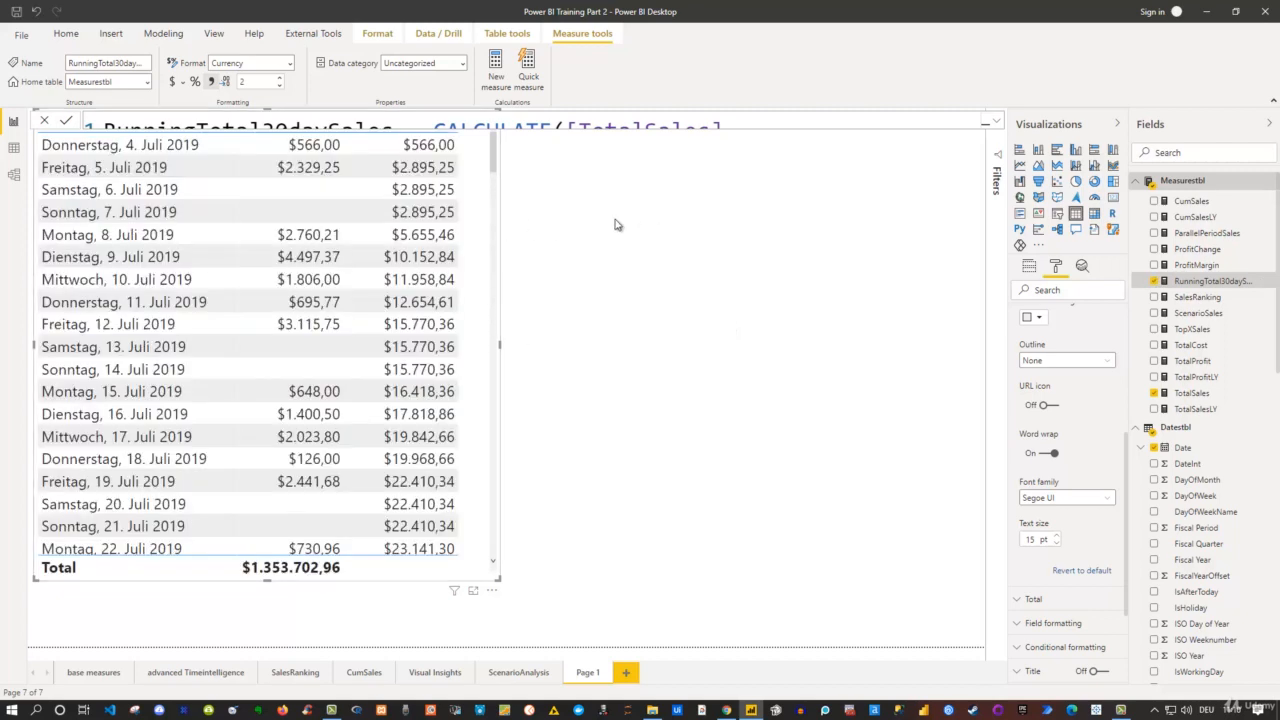
pyautogui.click(480, 180)
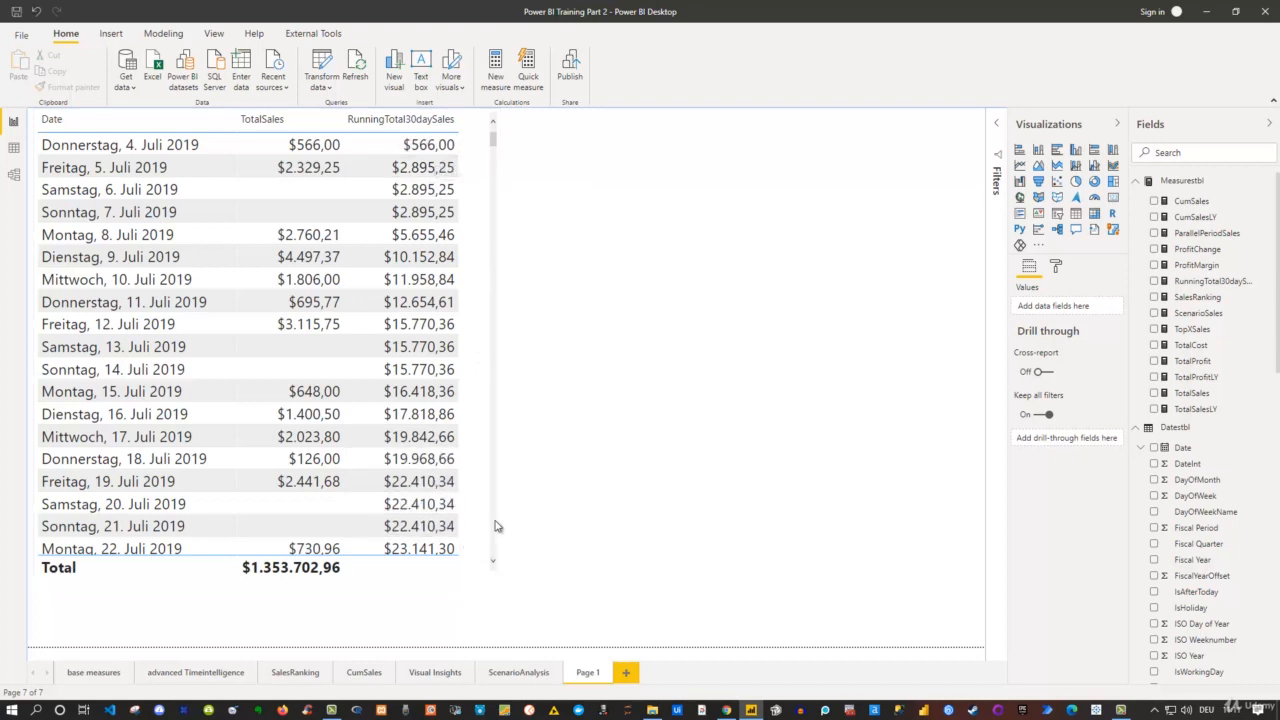
pyautogui.scroll(-7, 463, 453)
pyautogui.scroll(-5, 463, 453)
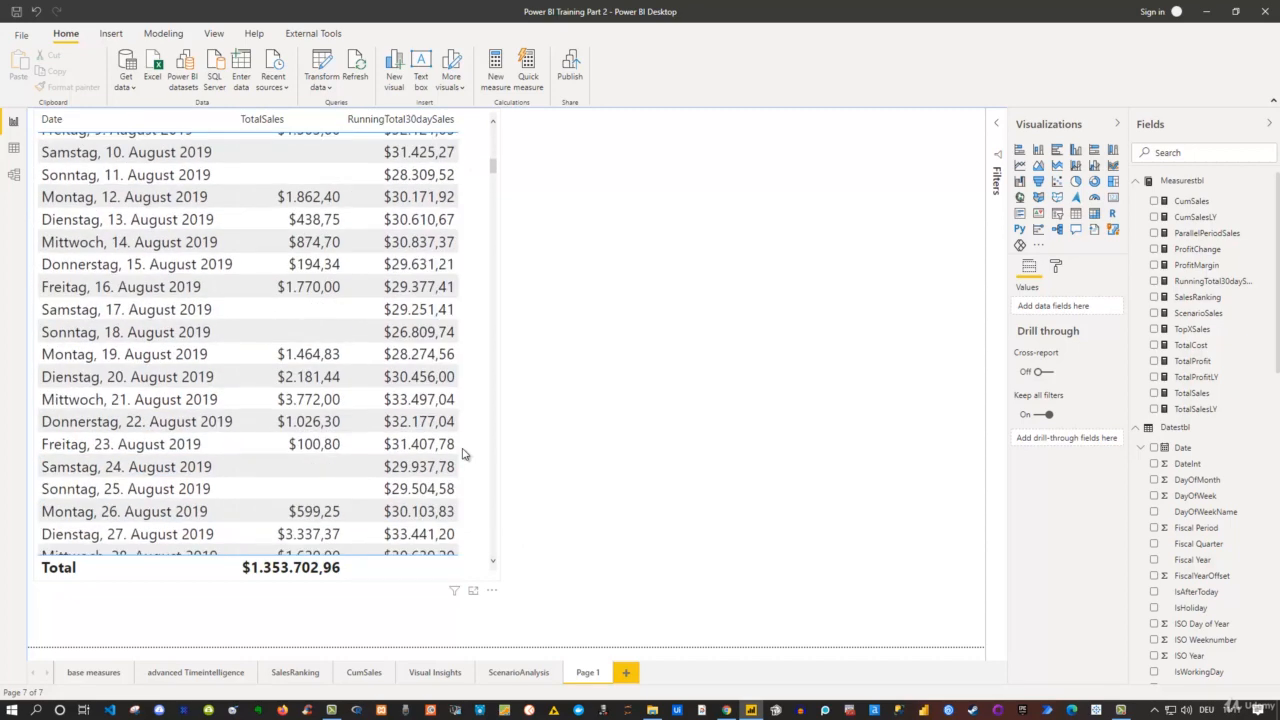
pyautogui.scroll(-5, 463, 453)
pyautogui.scroll(-4, 463, 455)
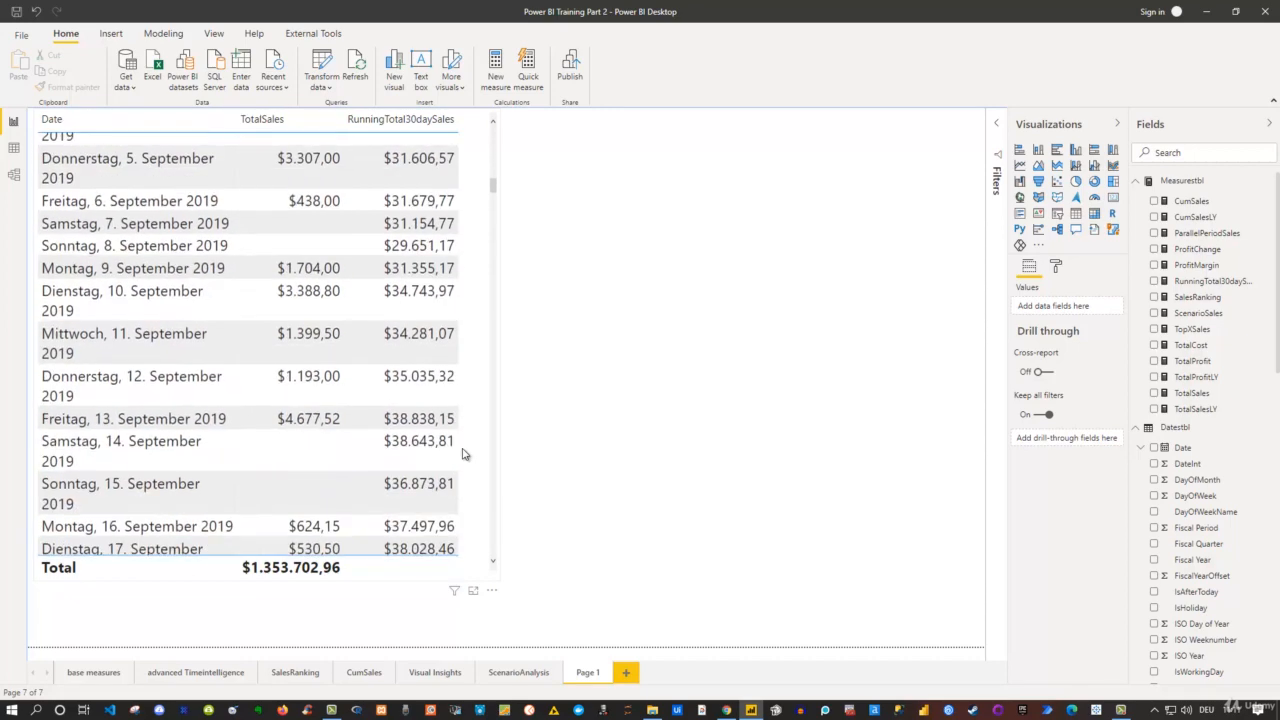
pyautogui.scroll(18, 463, 455)
pyautogui.scroll(3, 463, 453)
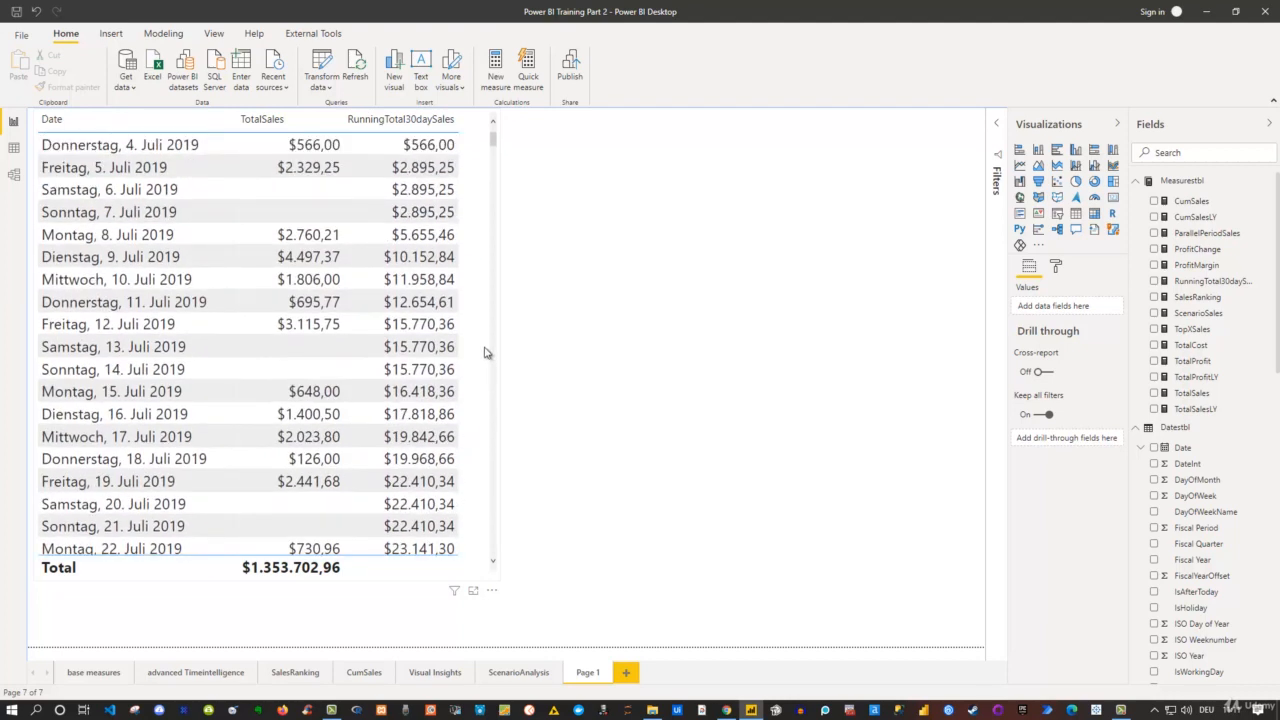
# Show the full RunningTotal30daySales formula and highlight the && operator joining its two date conditions.
pyautogui.click(1211, 283)
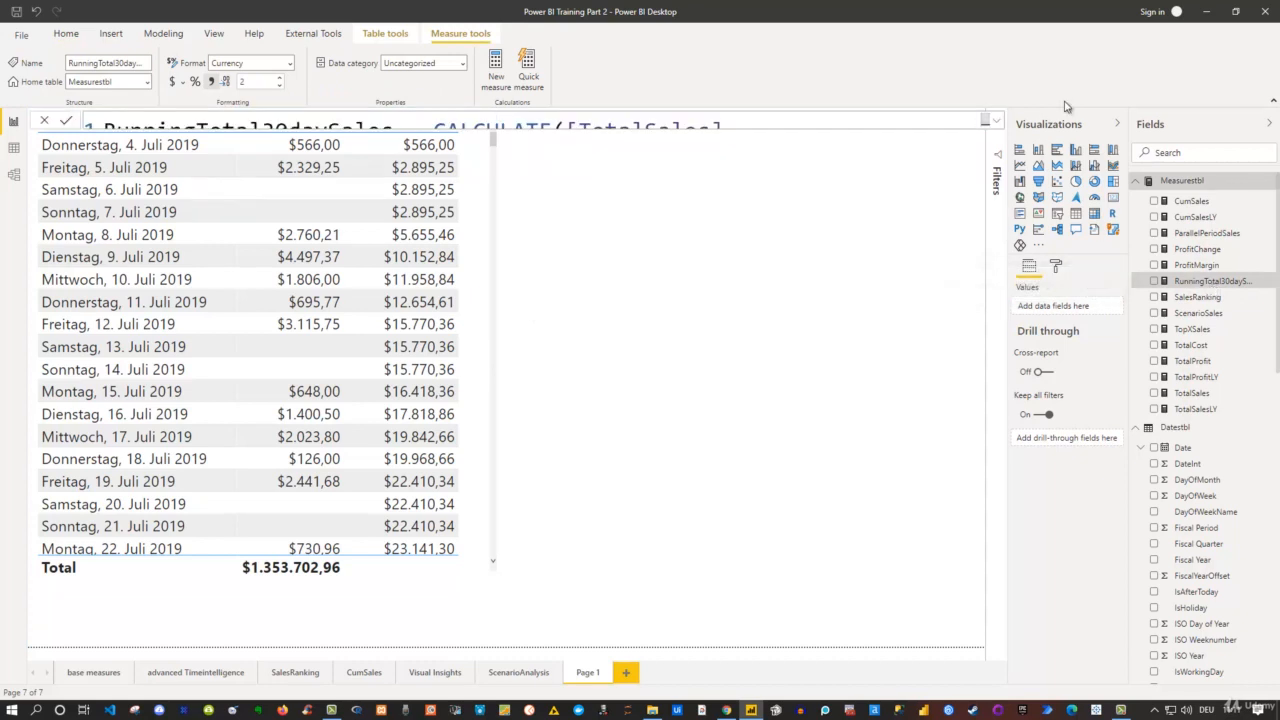
pyautogui.click(994, 121)
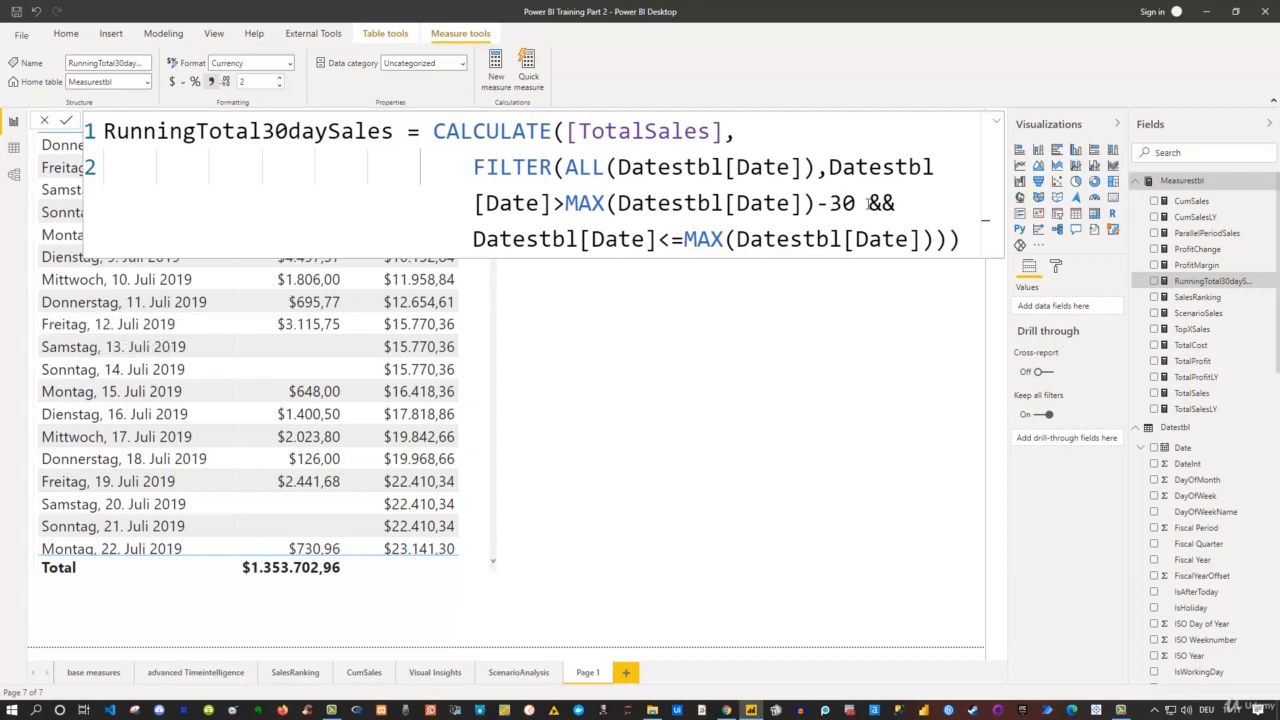
pyautogui.moveTo(868, 203); pyautogui.dragTo(896, 203)
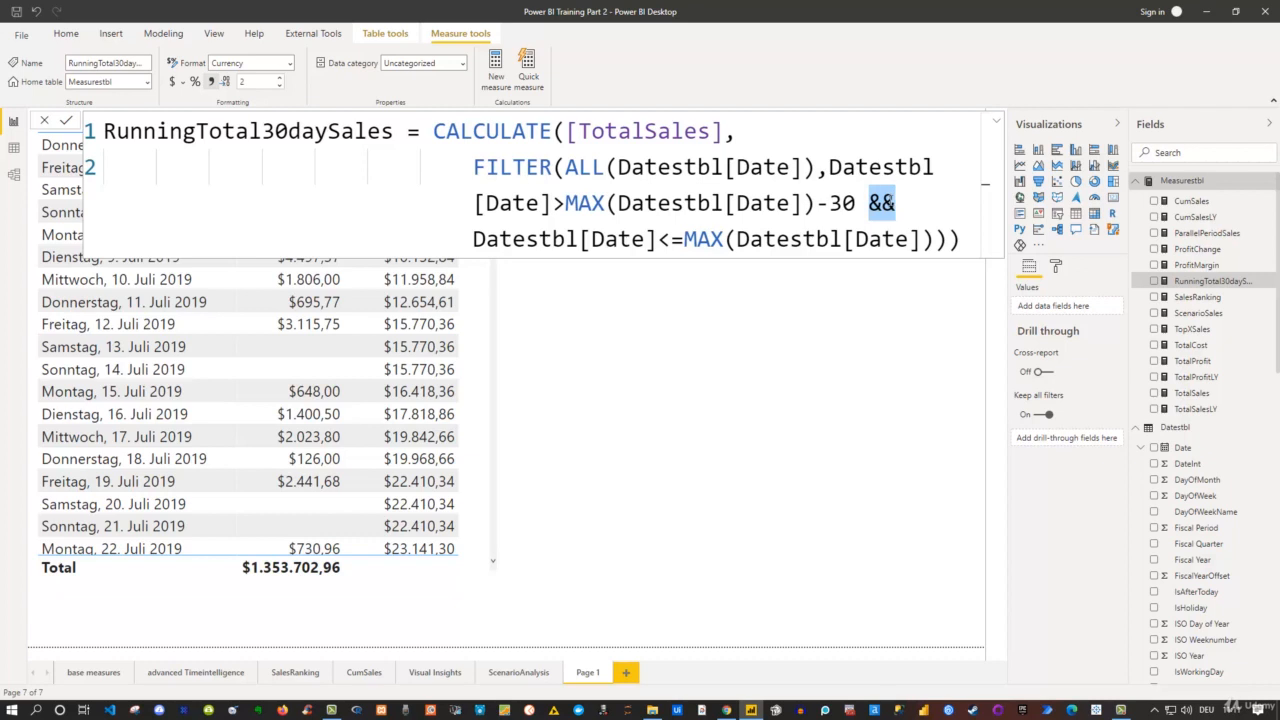
pyautogui.click(900, 204)
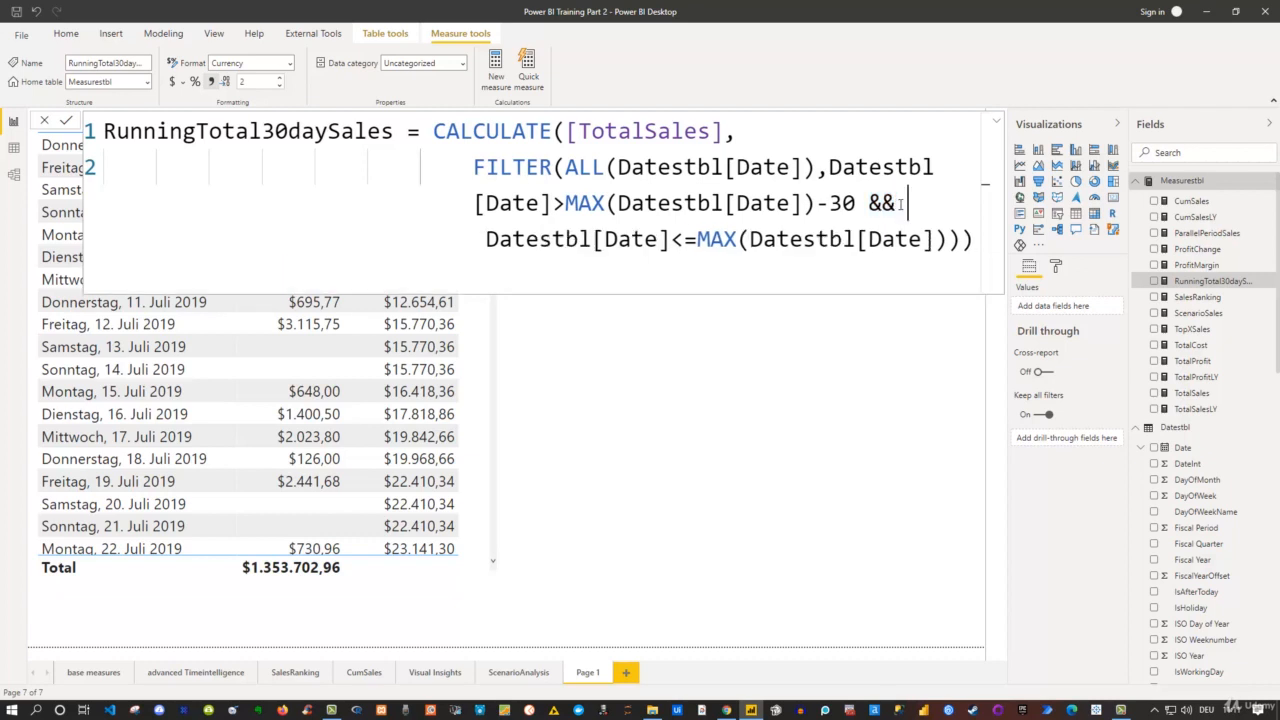
pyautogui.write('||')
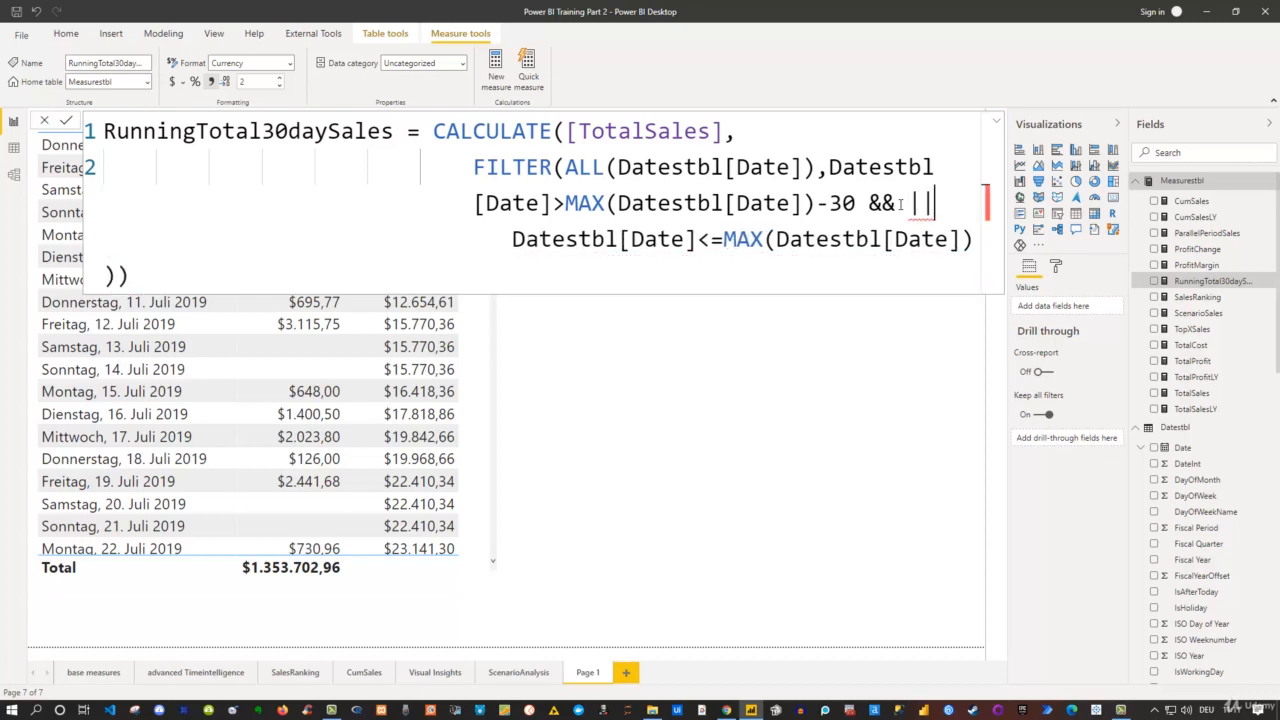
pyautogui.press('BackSpace')
pyautogui.press('BackSpace')
pyautogui.press('BackSpace')
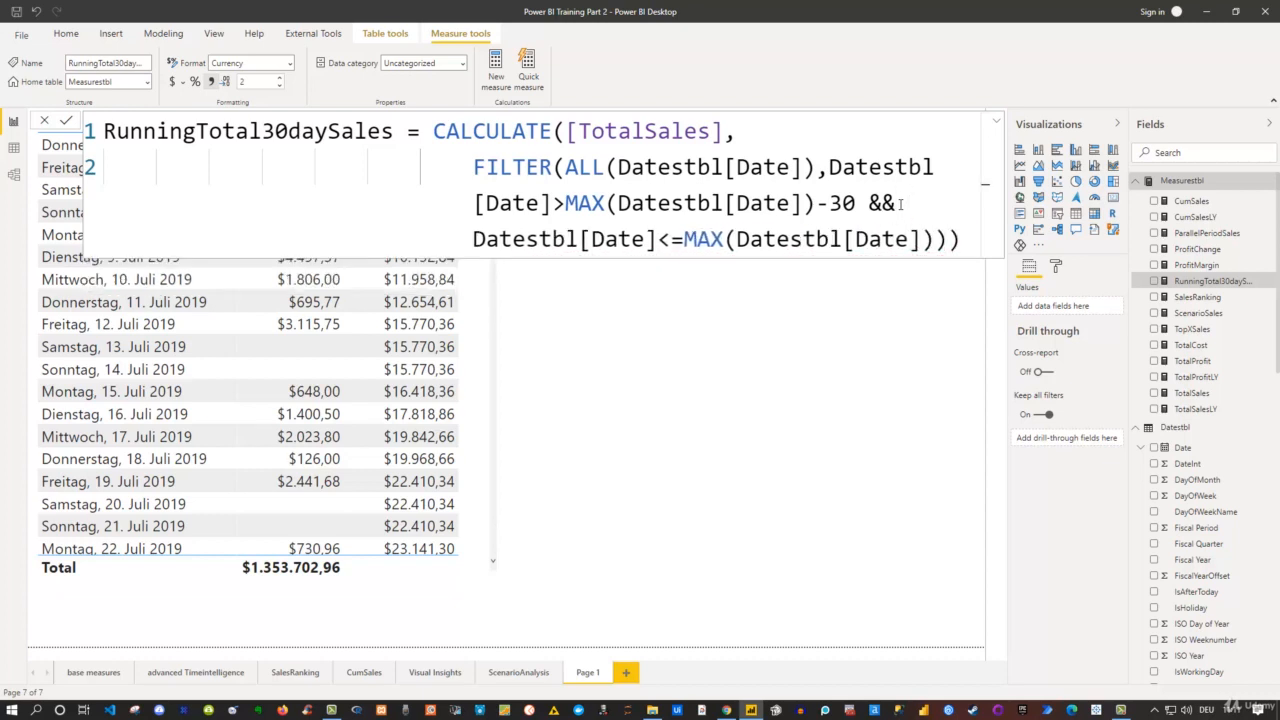